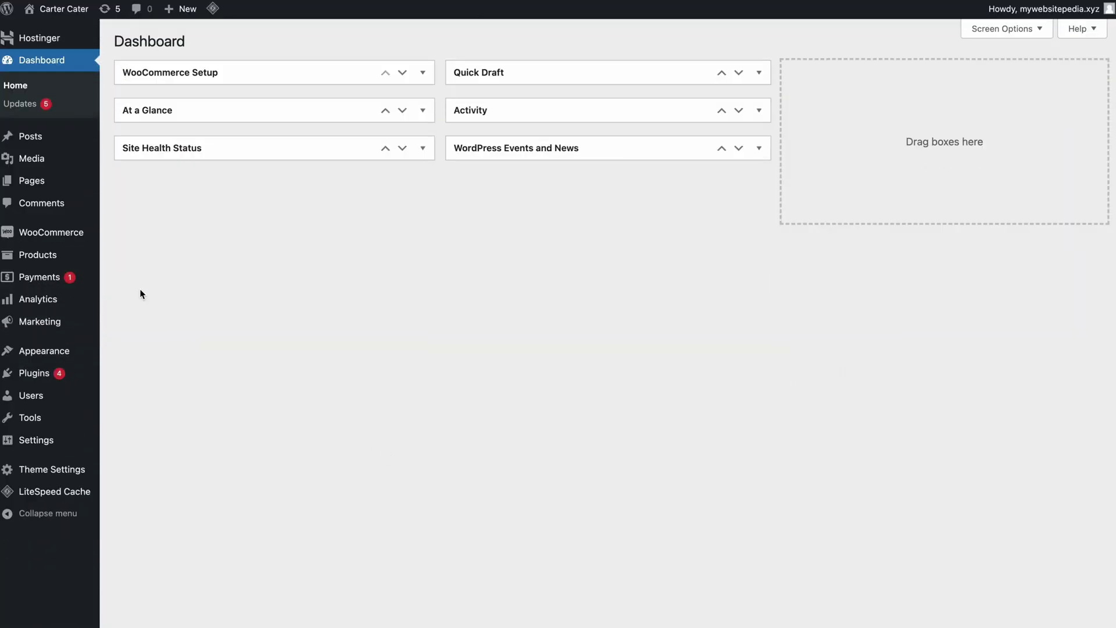
Step: Begin a new WooCommerce product and place the caret in its empty description editor
mouse_move(75, 259)
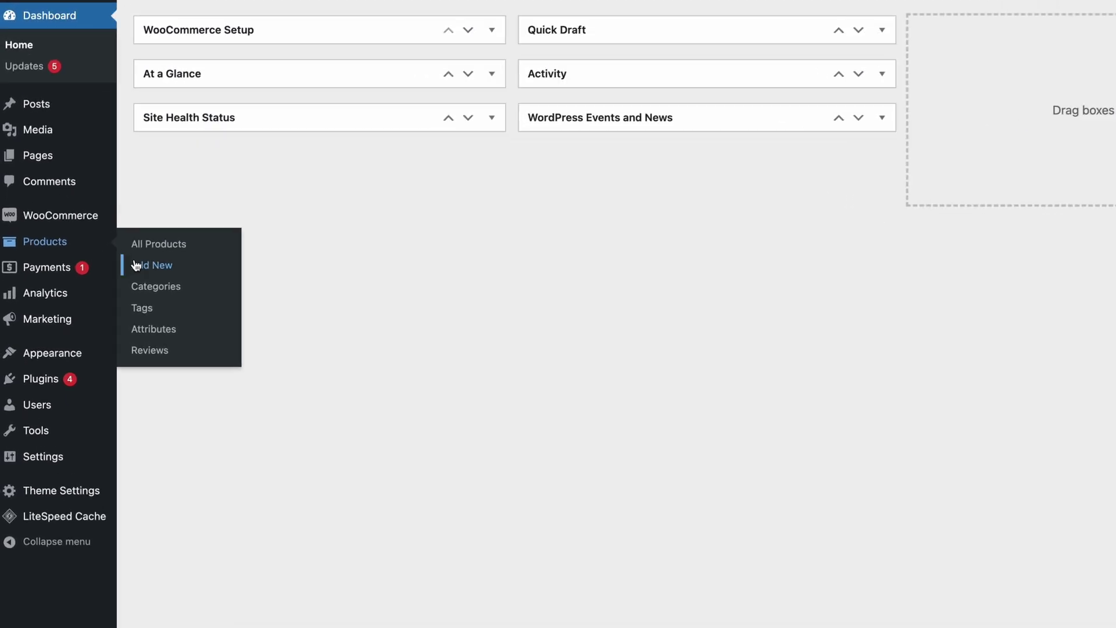
click(136, 265)
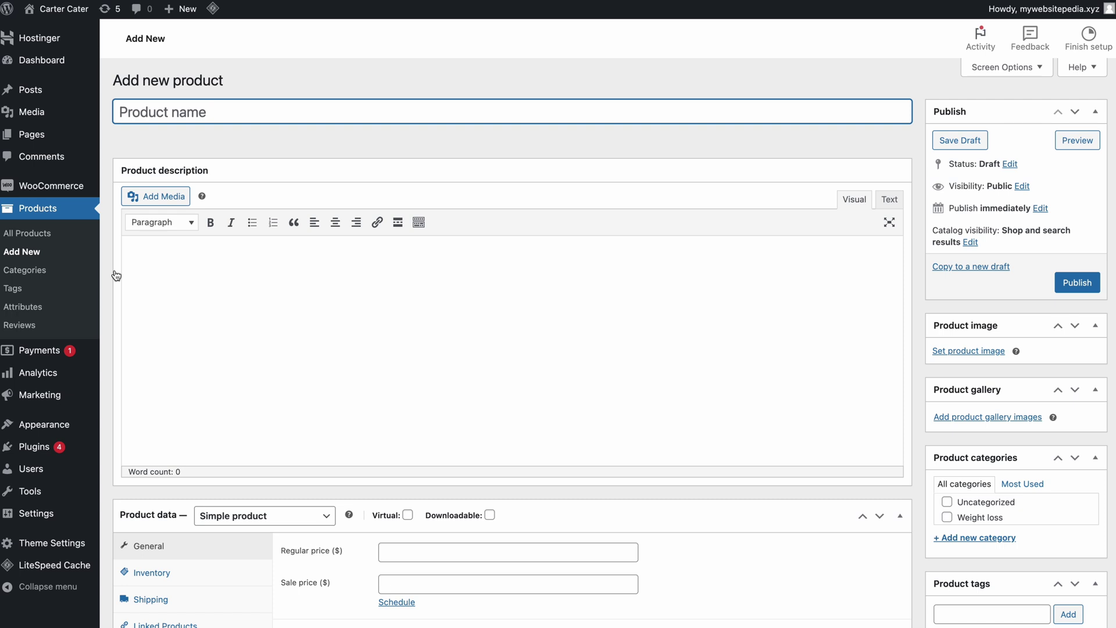
click(244, 260)
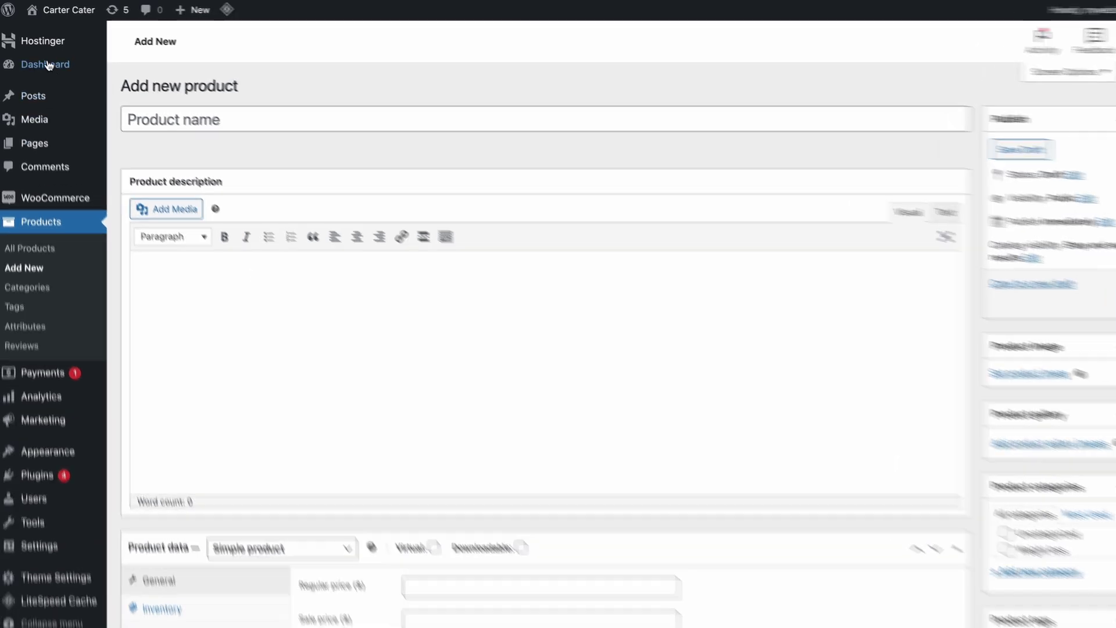
Step: In the AI Content Creator, set content type to Products and describe the catering-packages product idea
mouse_move(65, 41)
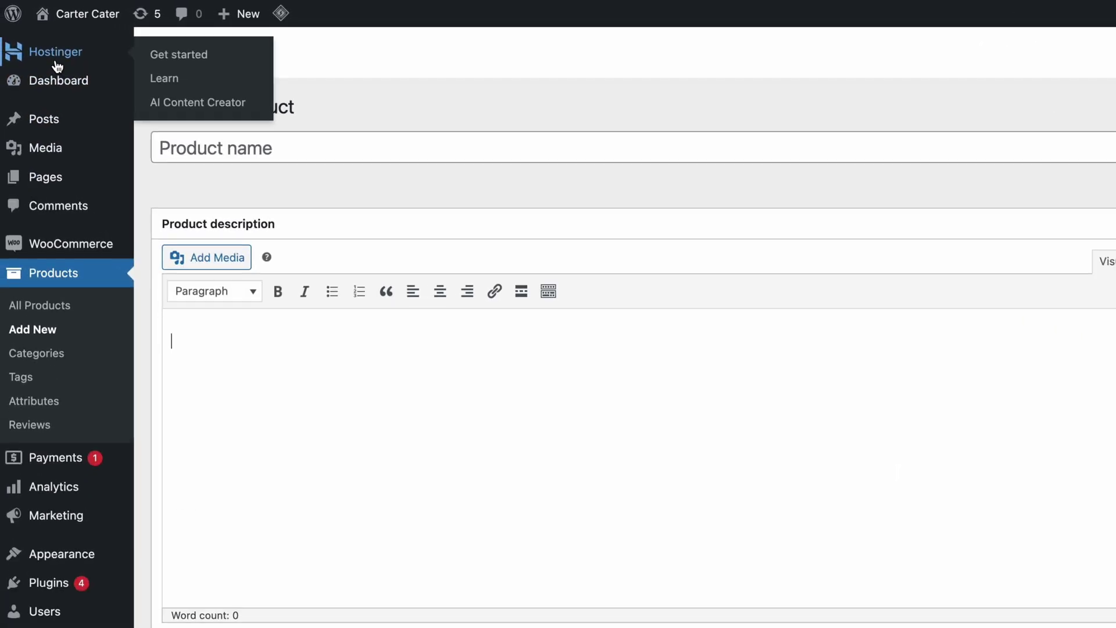
click(176, 104)
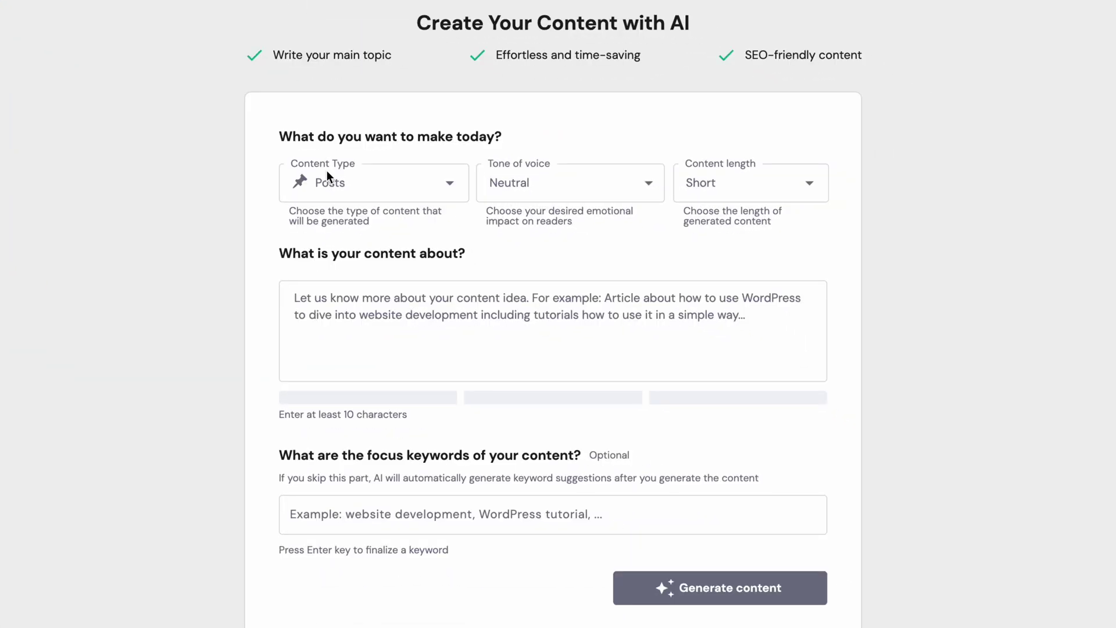
click(327, 180)
click(361, 294)
click(533, 182)
click(698, 199)
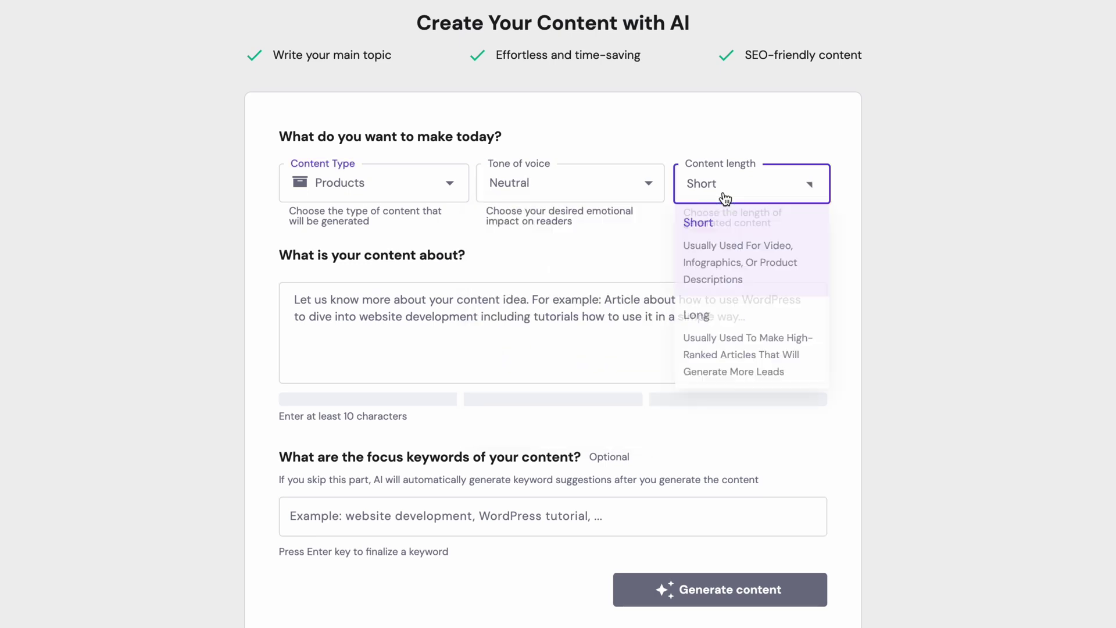
click(604, 325)
text(Carter Cater )
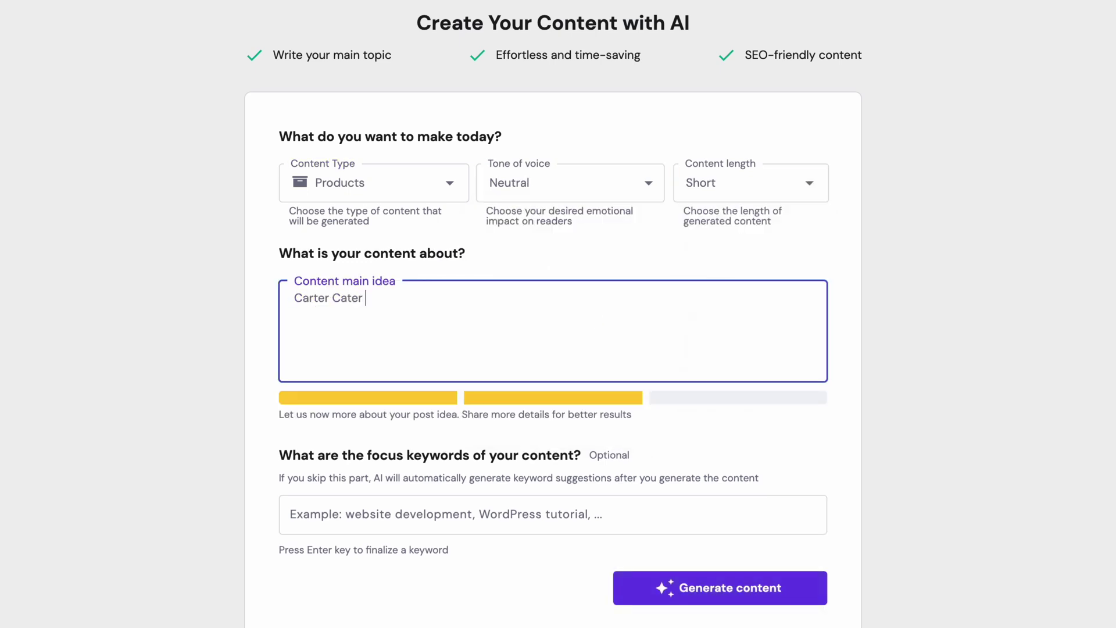
text(offer several catering packages)
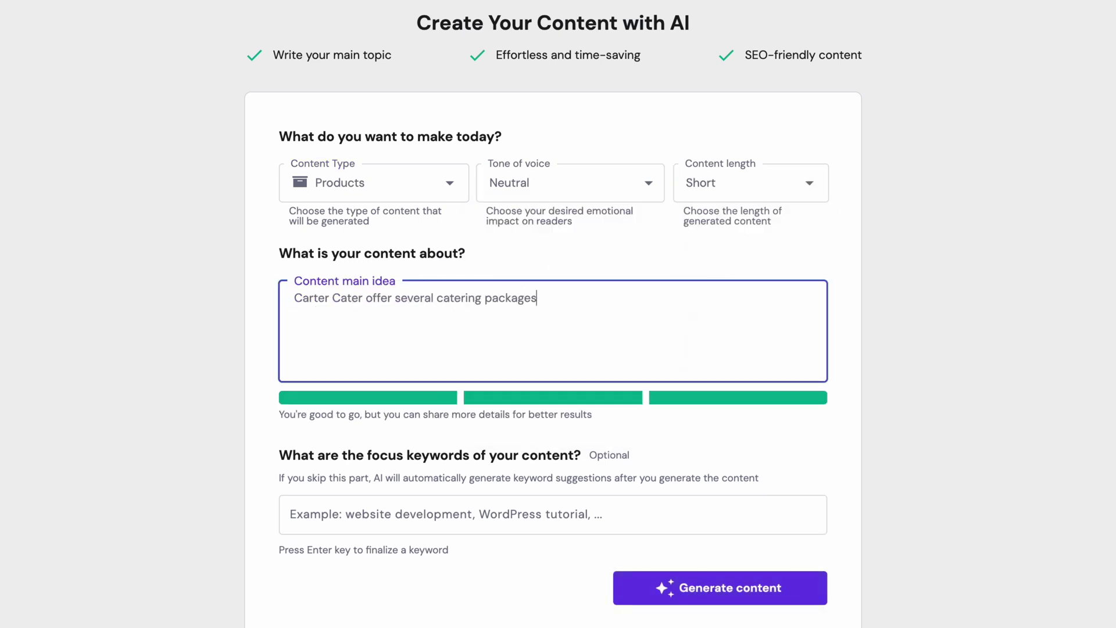
text(. For our first product,)
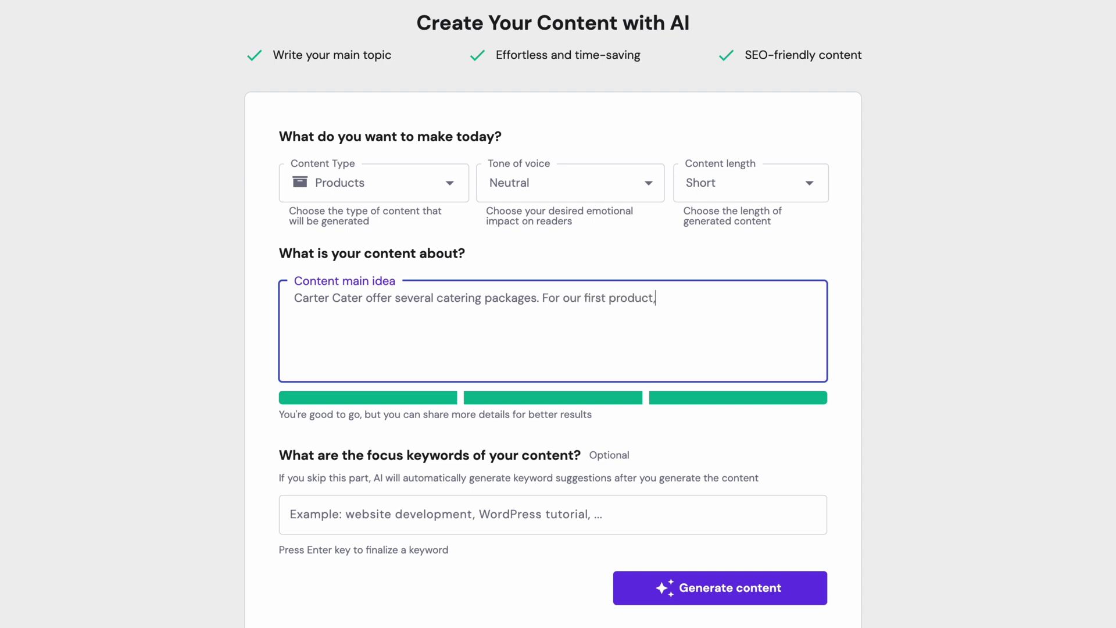
text( we will selling healthy catering packages.)
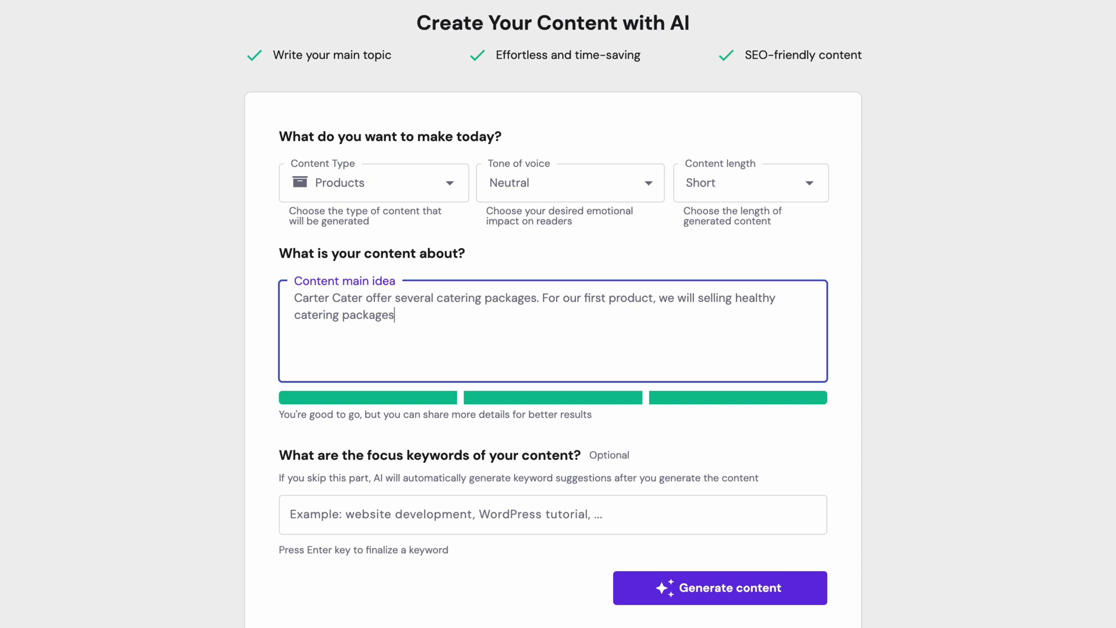
Step: Add the focus keywords 'Healthy food' and 'Healthy catering packages'
click(596, 511)
text(Healthy food)
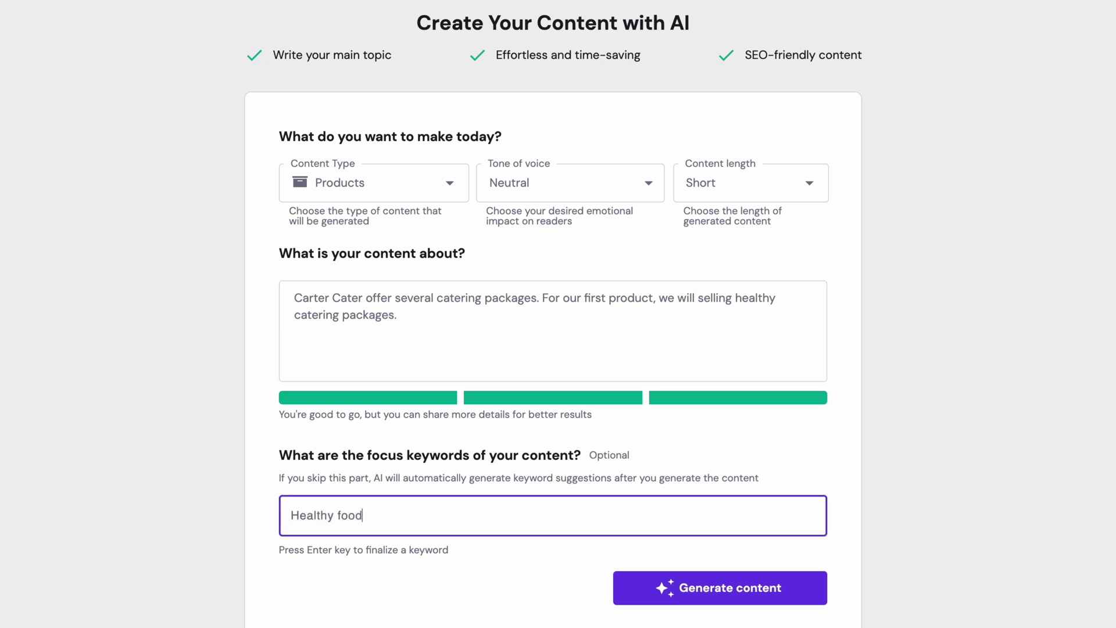
key(Return)
text(Healthy catering packages)
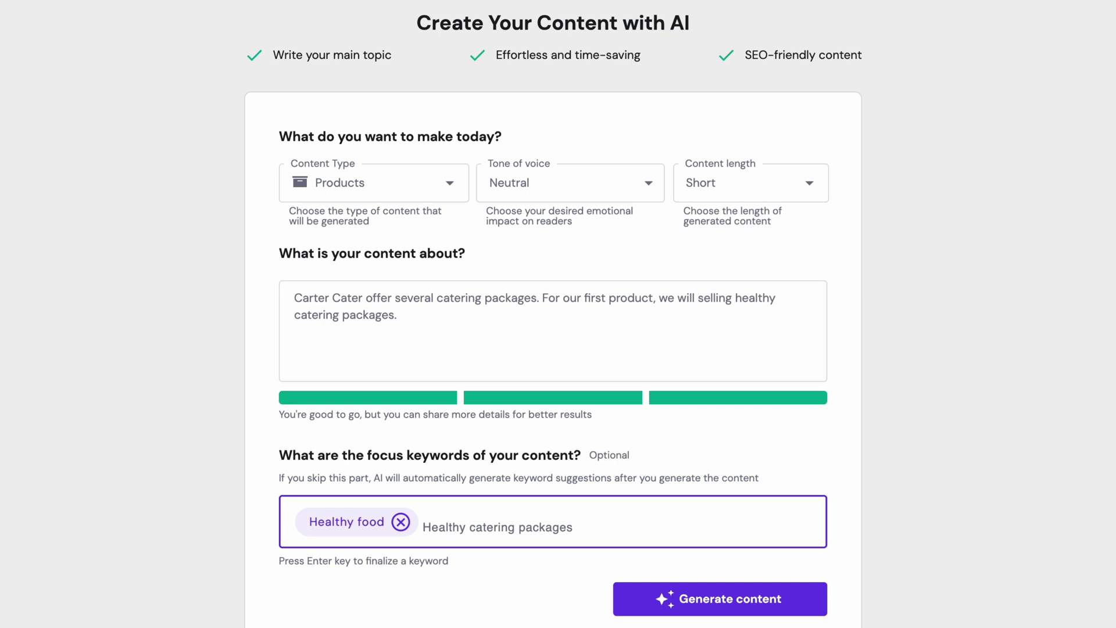
key(Return)
Step: Generate the AI product article and open it as a draft in the product editor
click(720, 599)
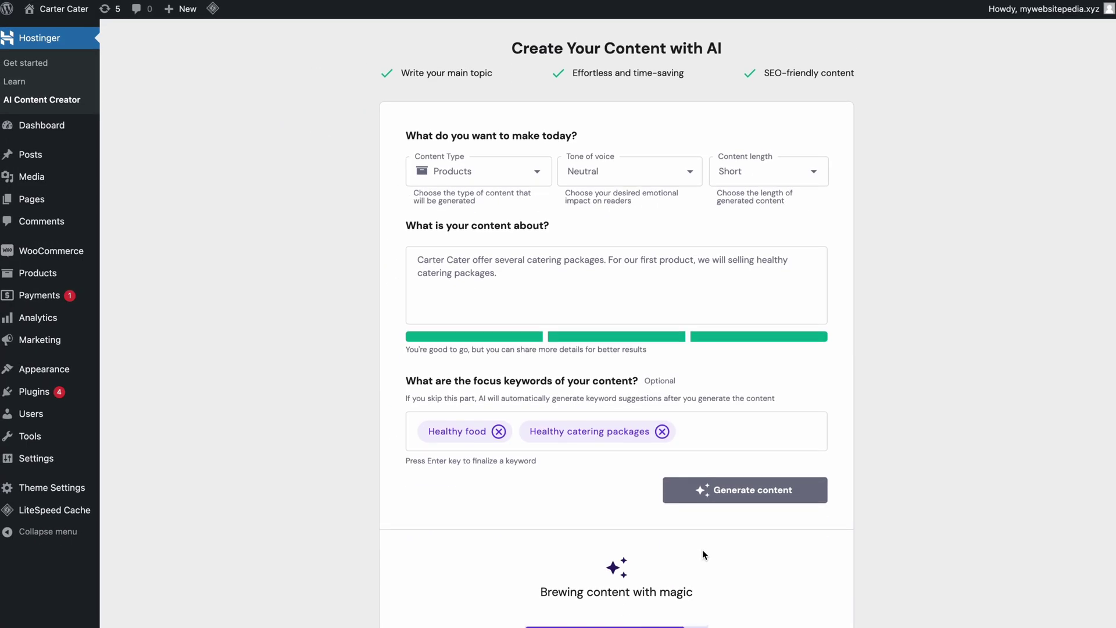
scroll(702, 547, down, 15)
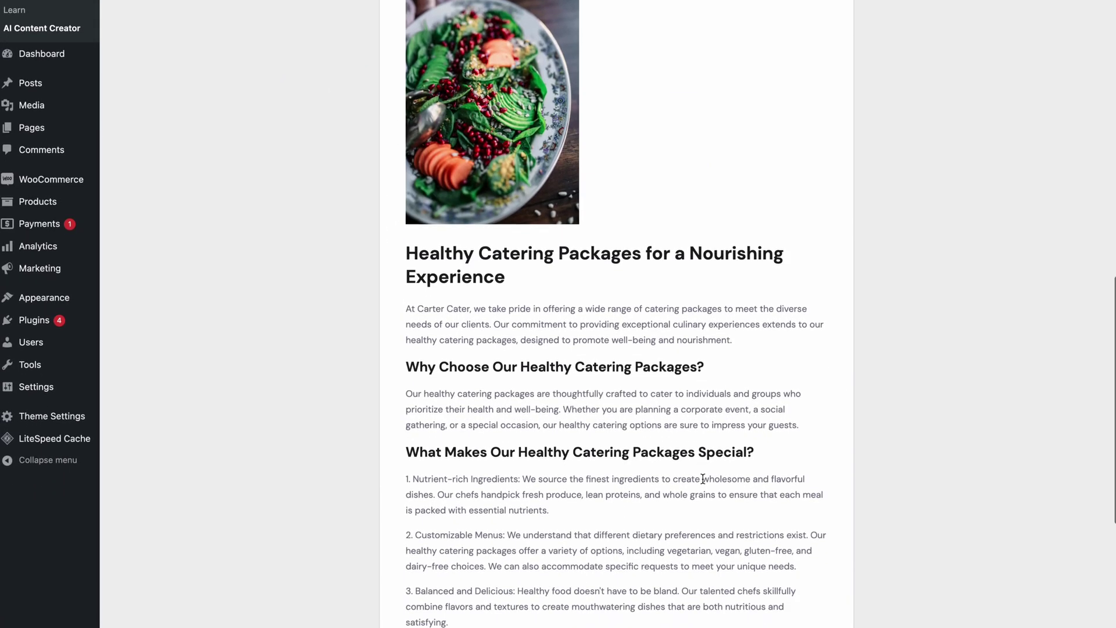
scroll(703, 478, down, 3)
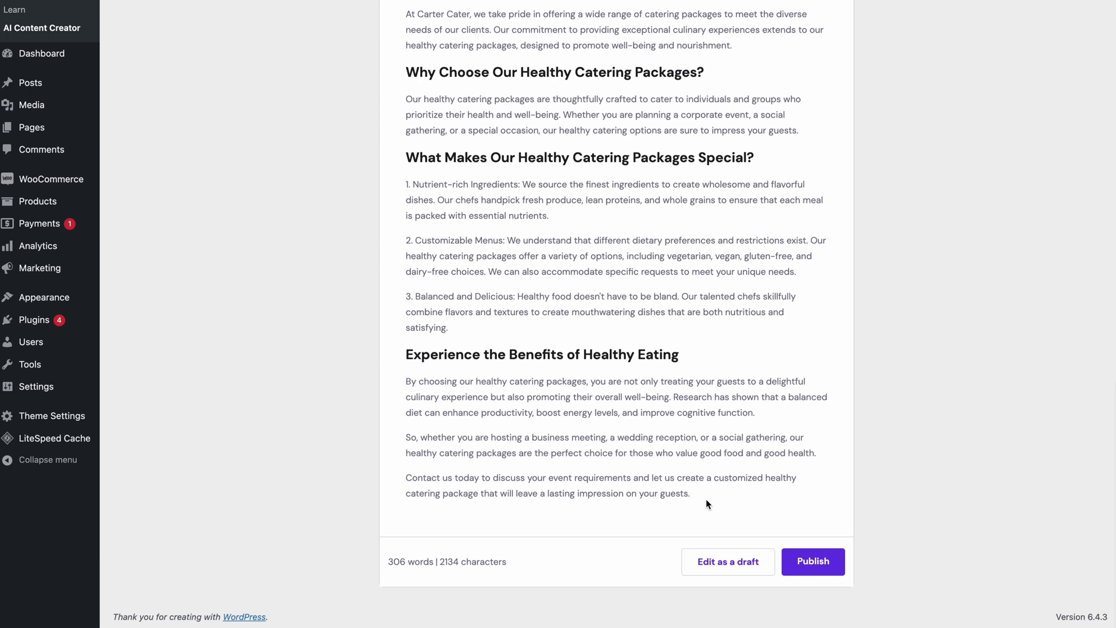
click(707, 560)
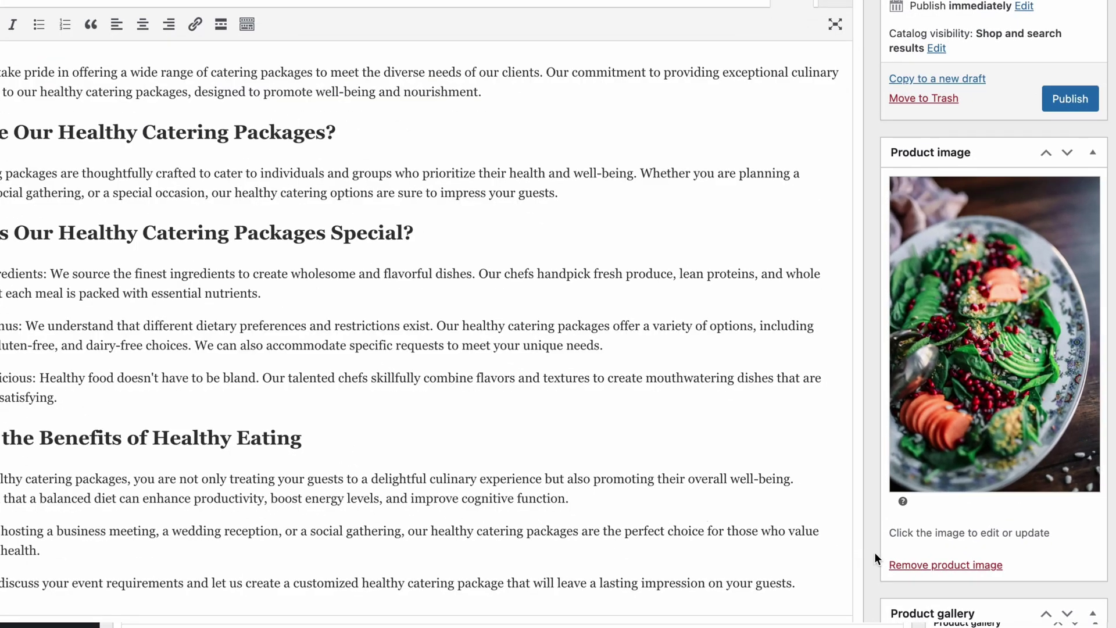
Step: Swap the salad product image for the 'dumplings platter' photo from the media library
click(897, 565)
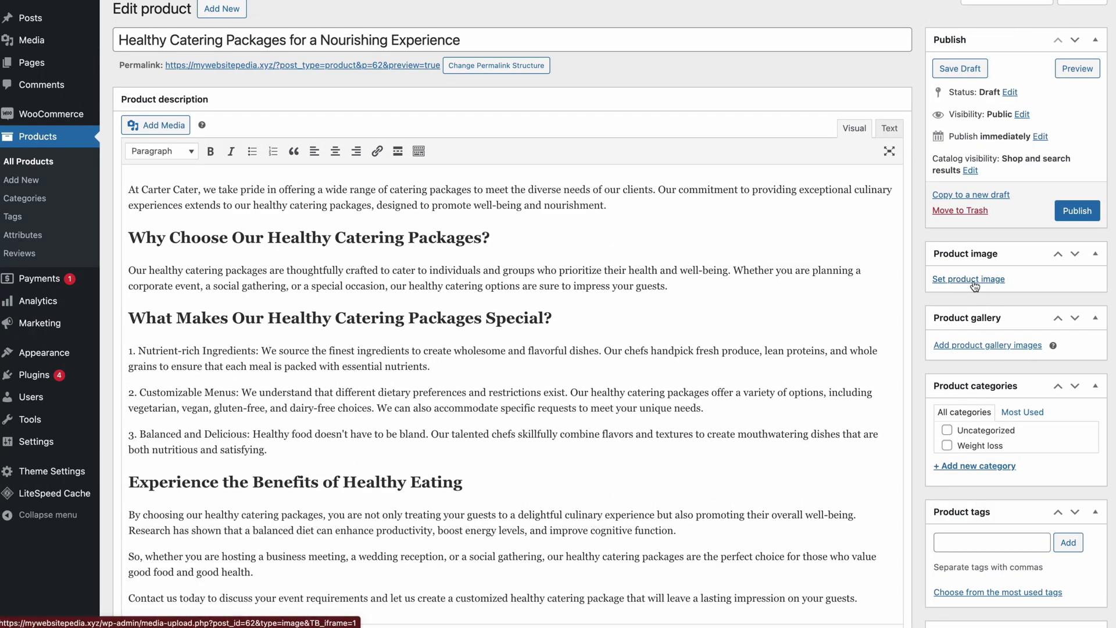
click(970, 279)
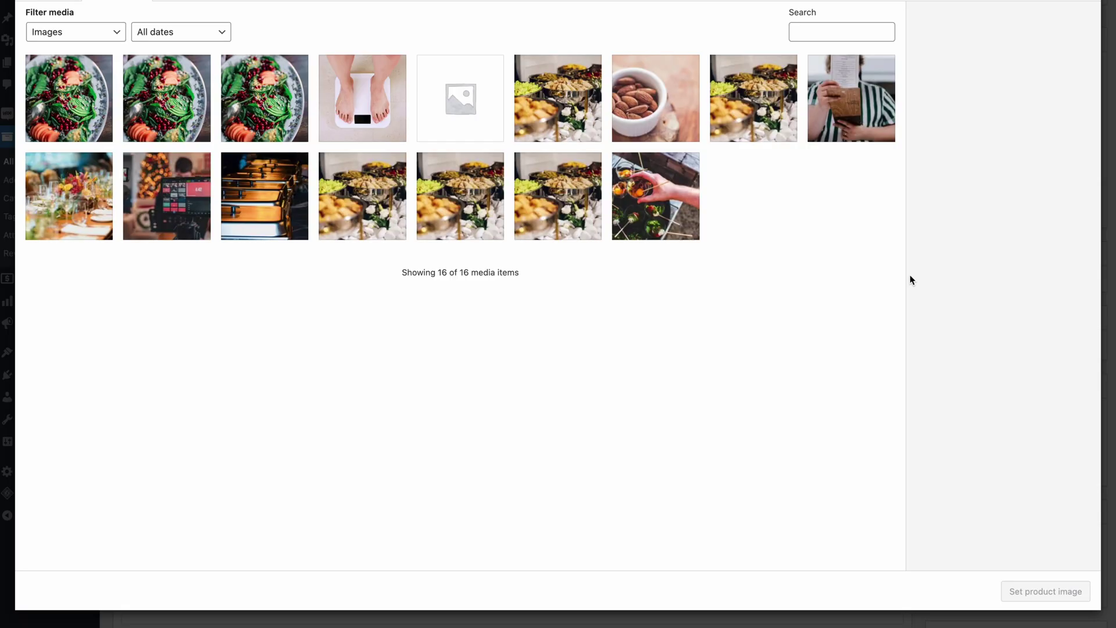
click(535, 93)
click(1063, 235)
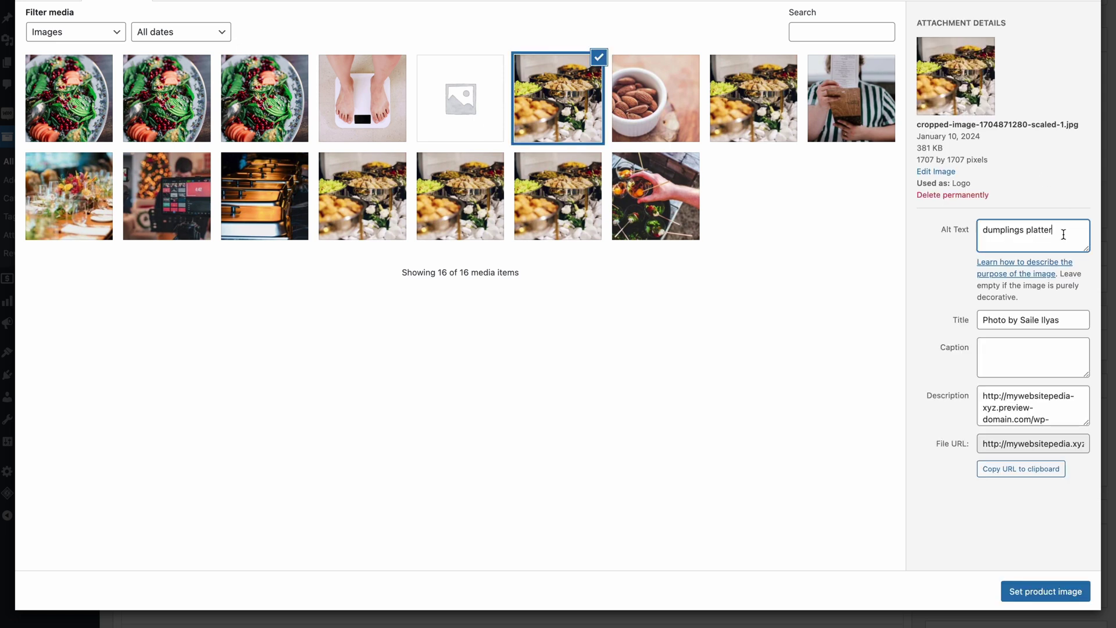
click(1049, 592)
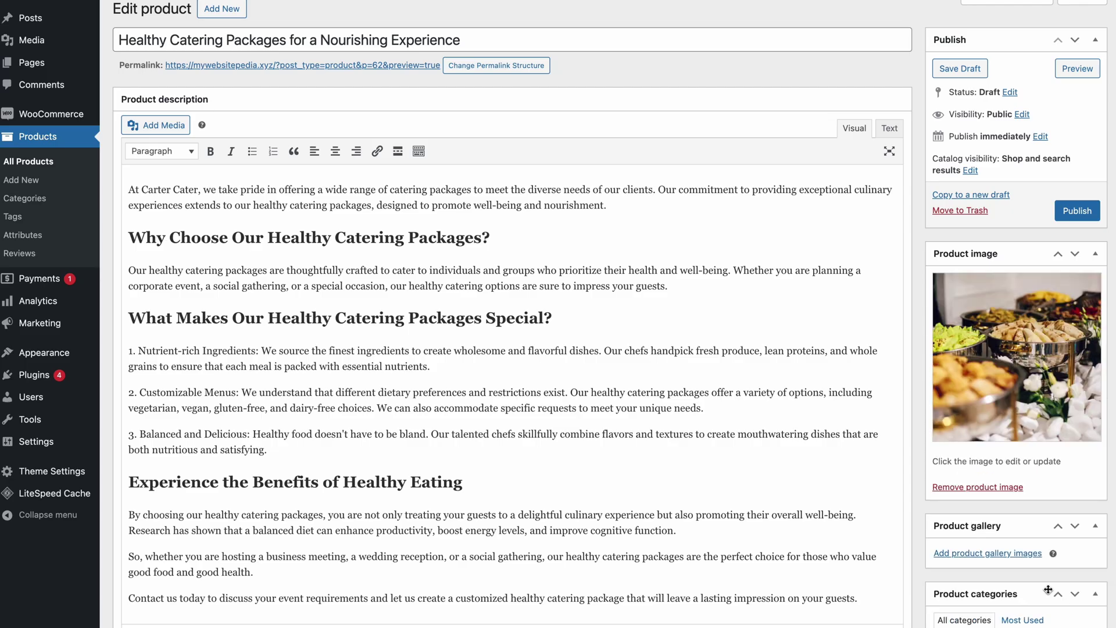
Step: Create a top-level product category 'Healthy package' and tick it for the catering product
scroll(1044, 574, down, 5)
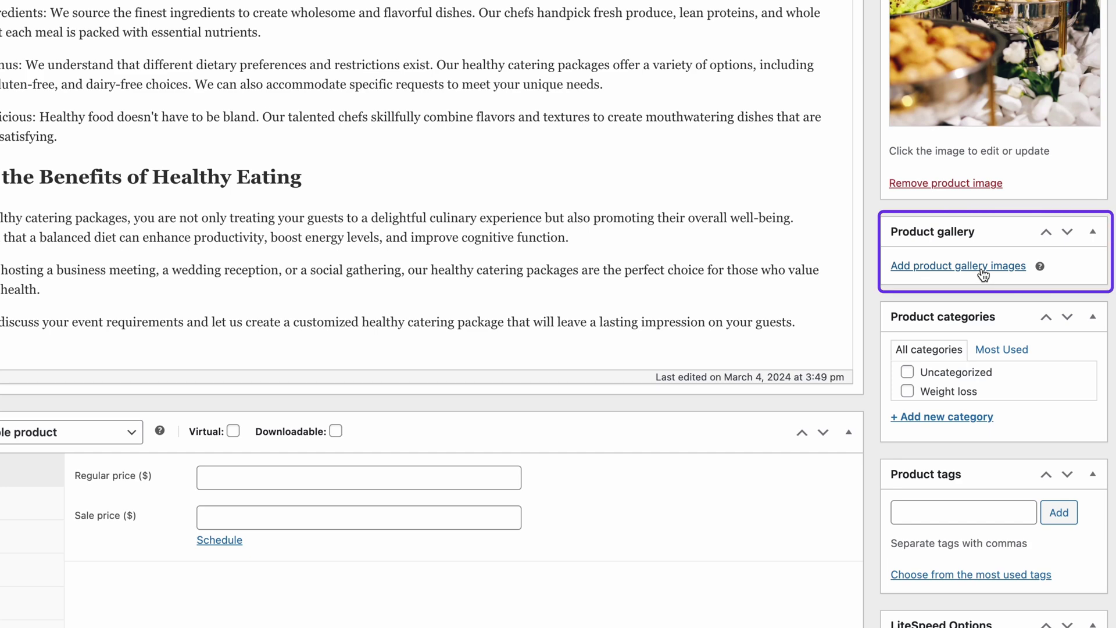
click(983, 267)
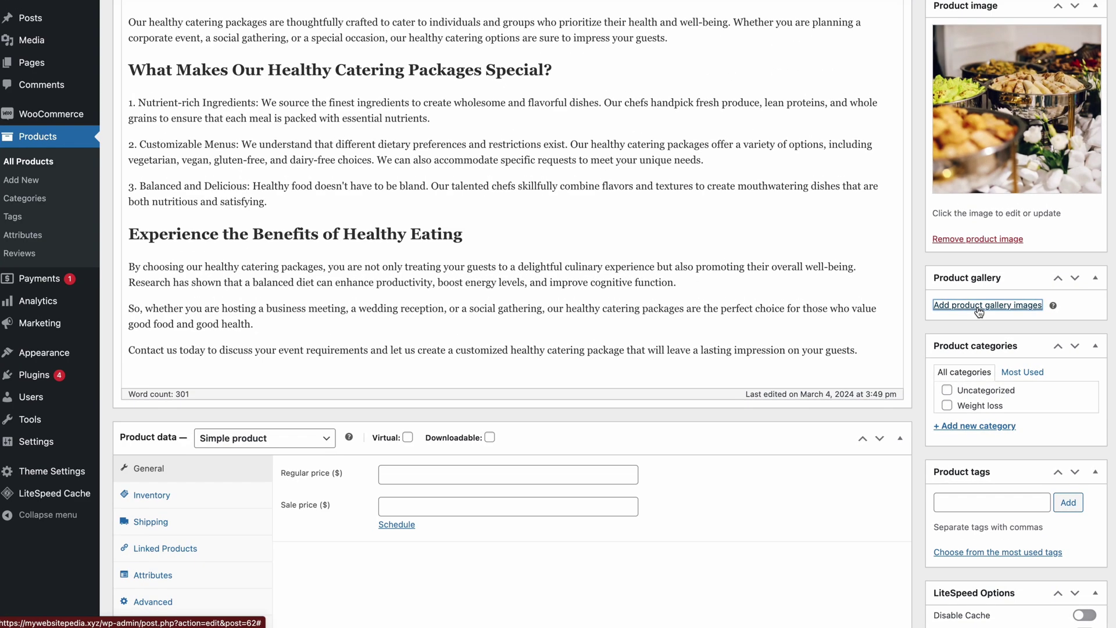
scroll(979, 313, down, 2)
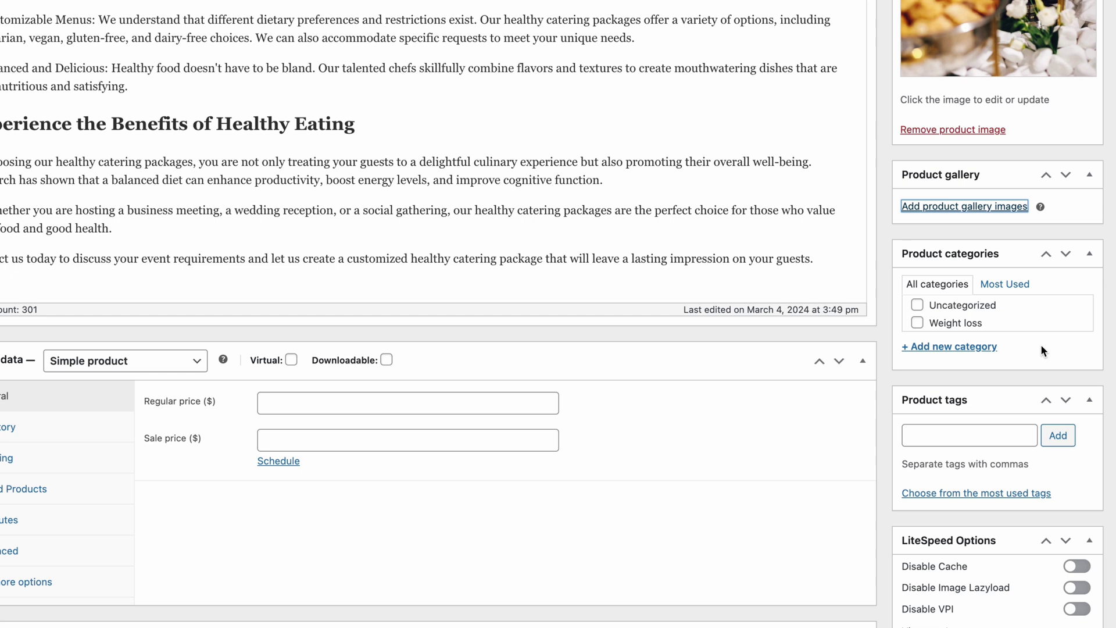
click(994, 347)
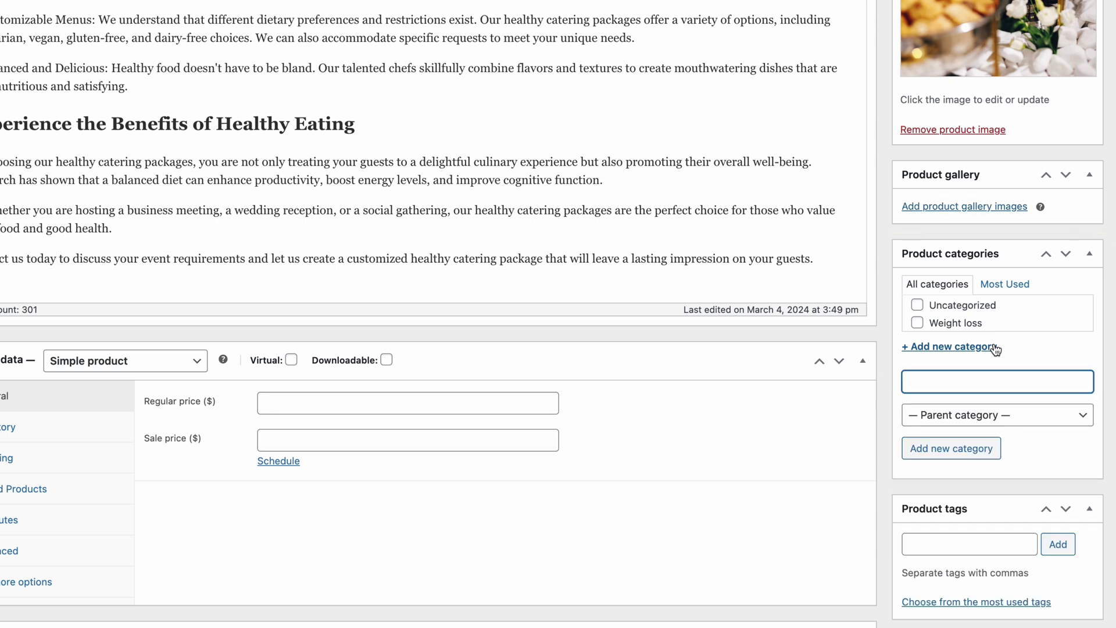
text(Healthy package)
click(969, 416)
click(969, 416)
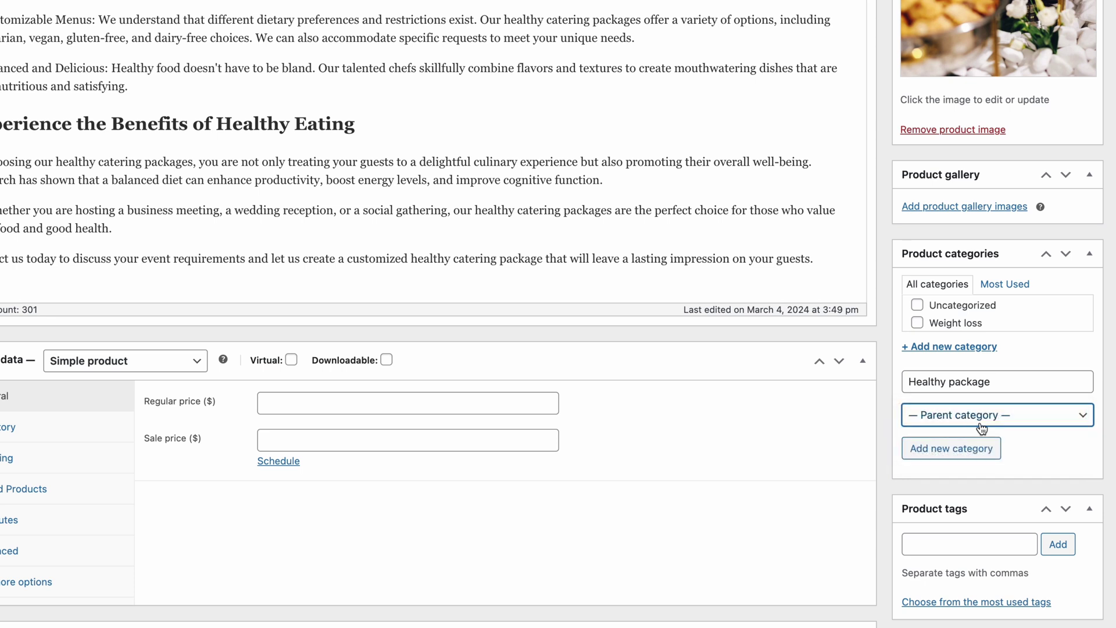
click(985, 447)
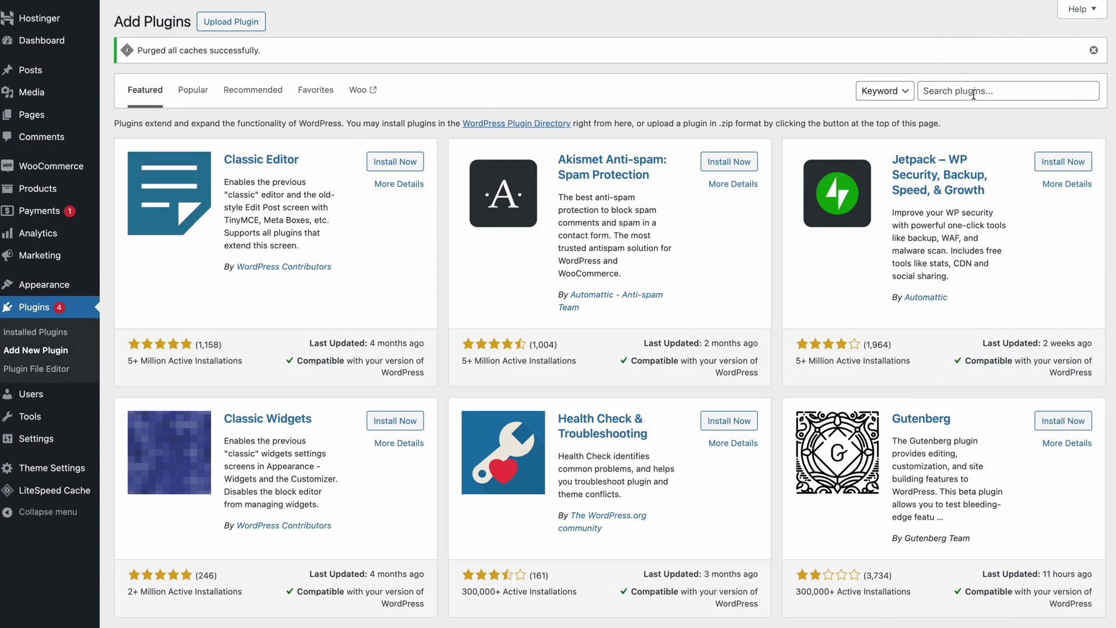
Step: Search 'aioseo', install All in One SEO, and review the product's edit page
text(aioseo)
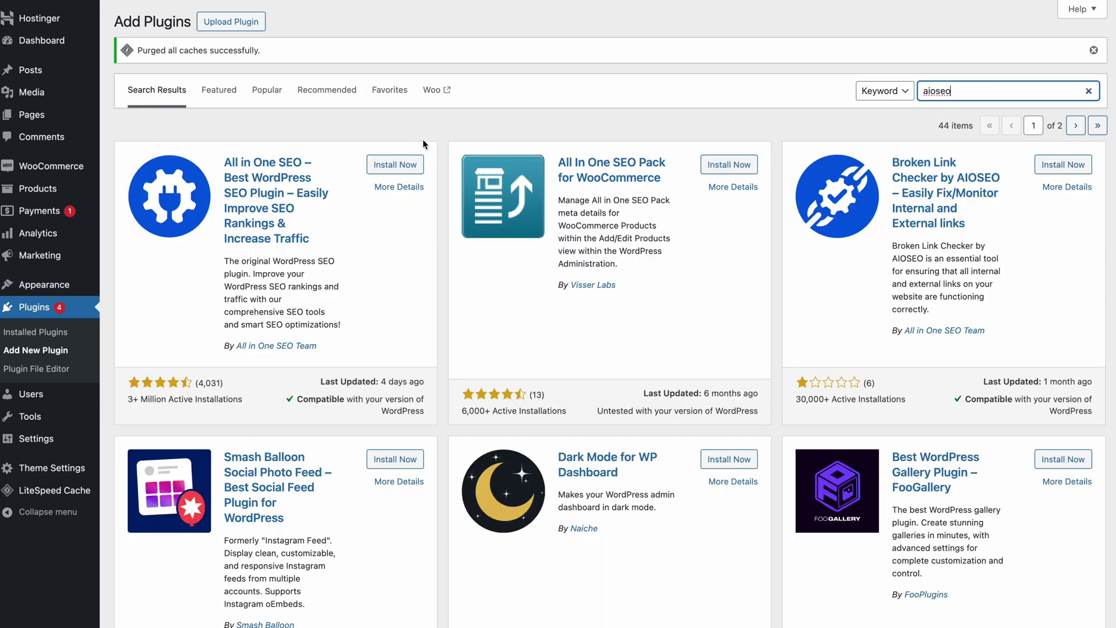
click(395, 164)
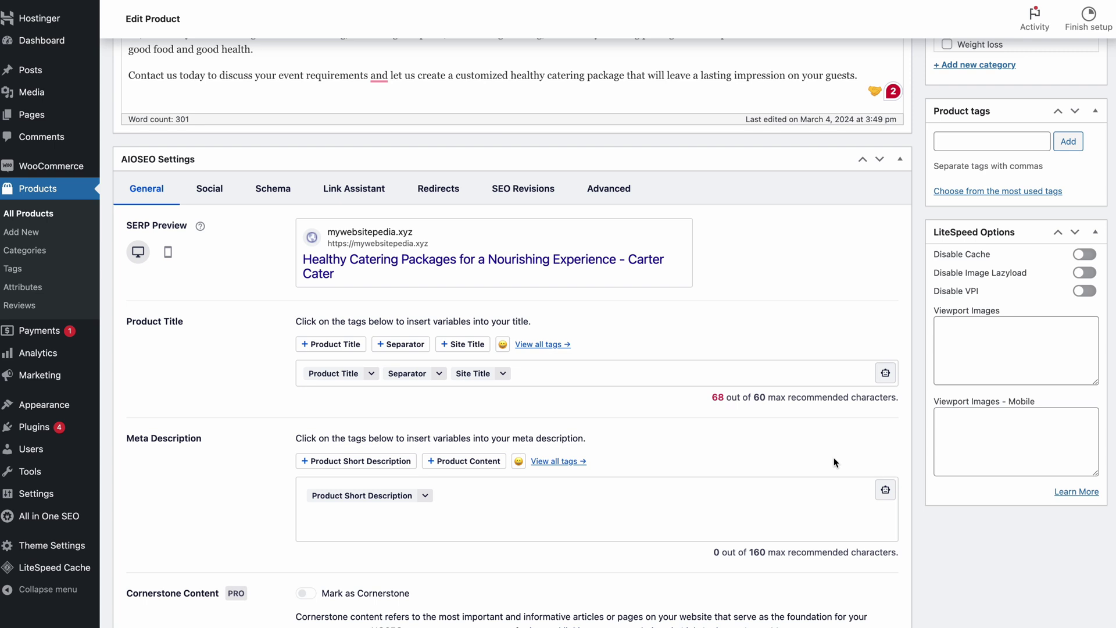
scroll(835, 462, down, 9)
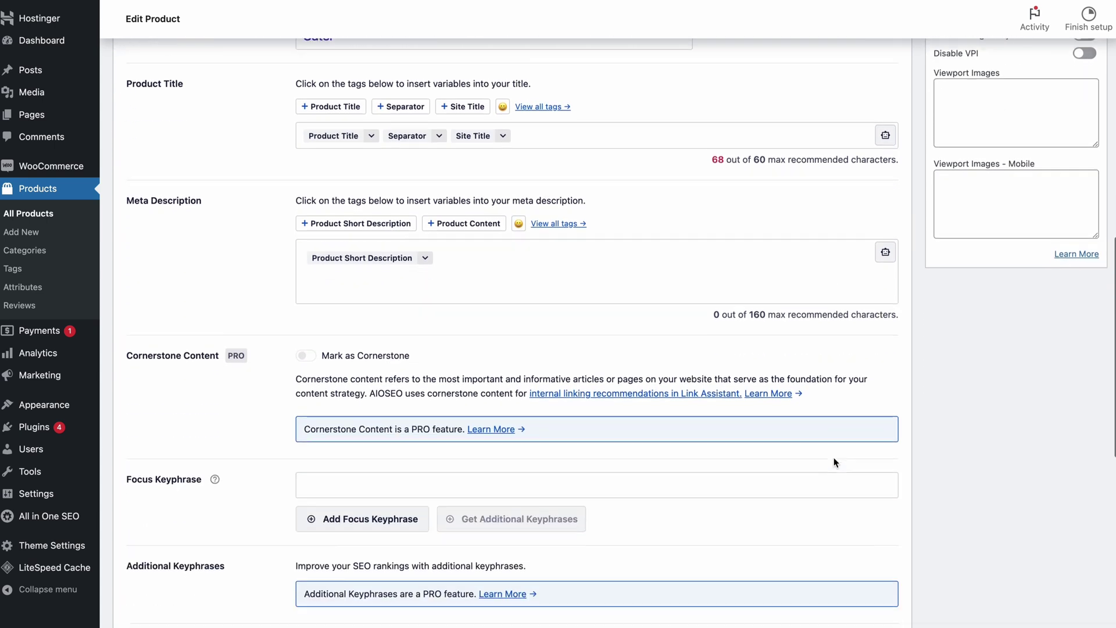
scroll(836, 462, down, 8)
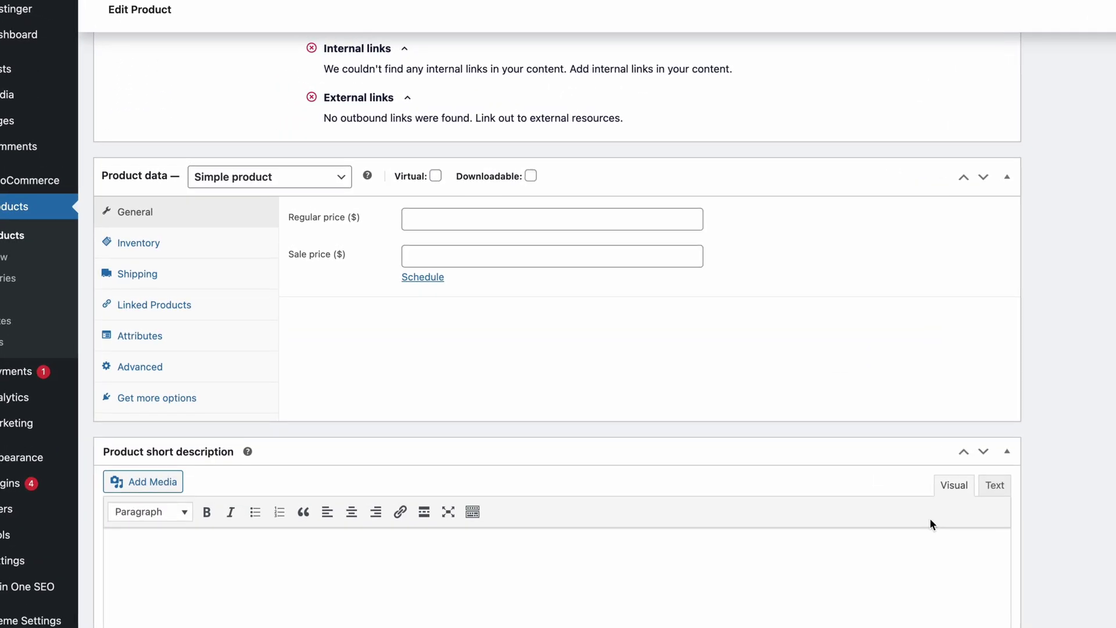
Step: Cycle the product type through Simple, Grouped and External/Affiliate, settling on Variable product
click(326, 182)
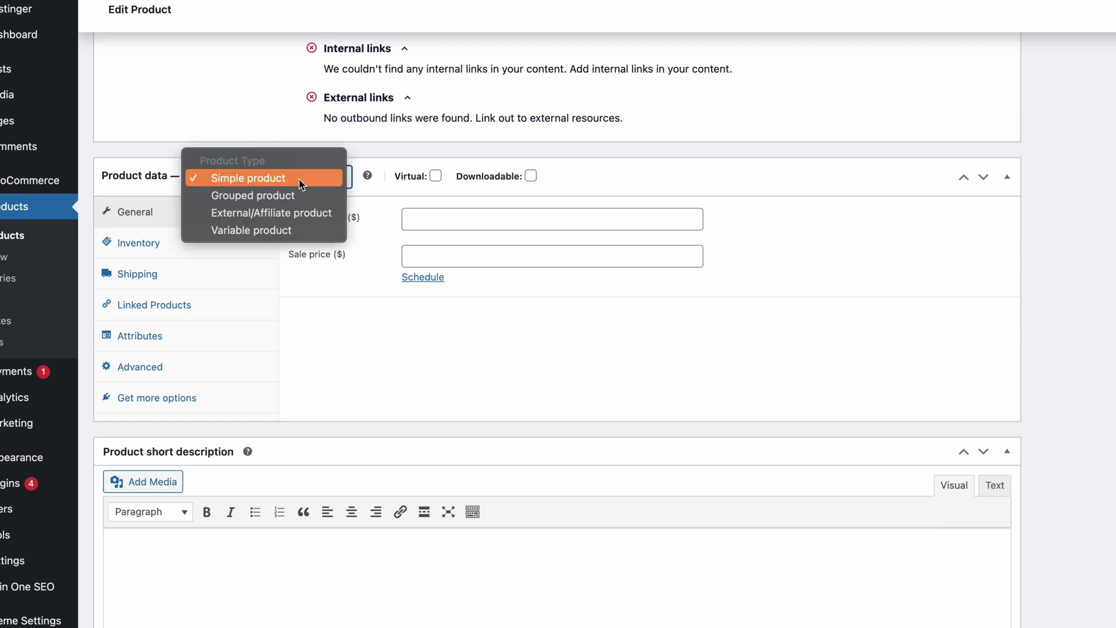
click(301, 183)
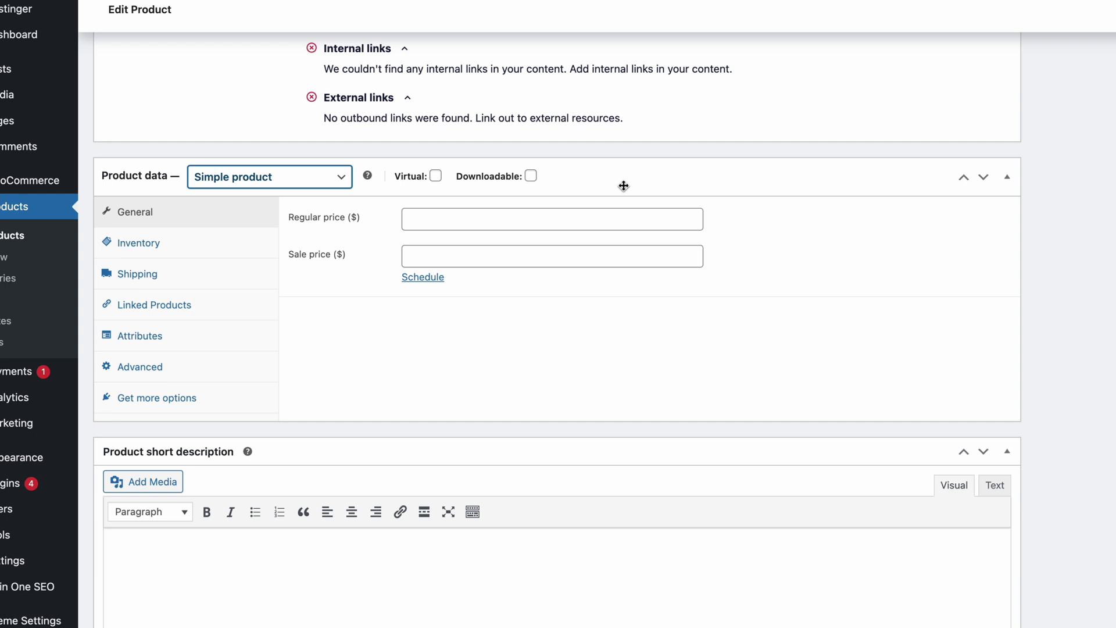
click(309, 176)
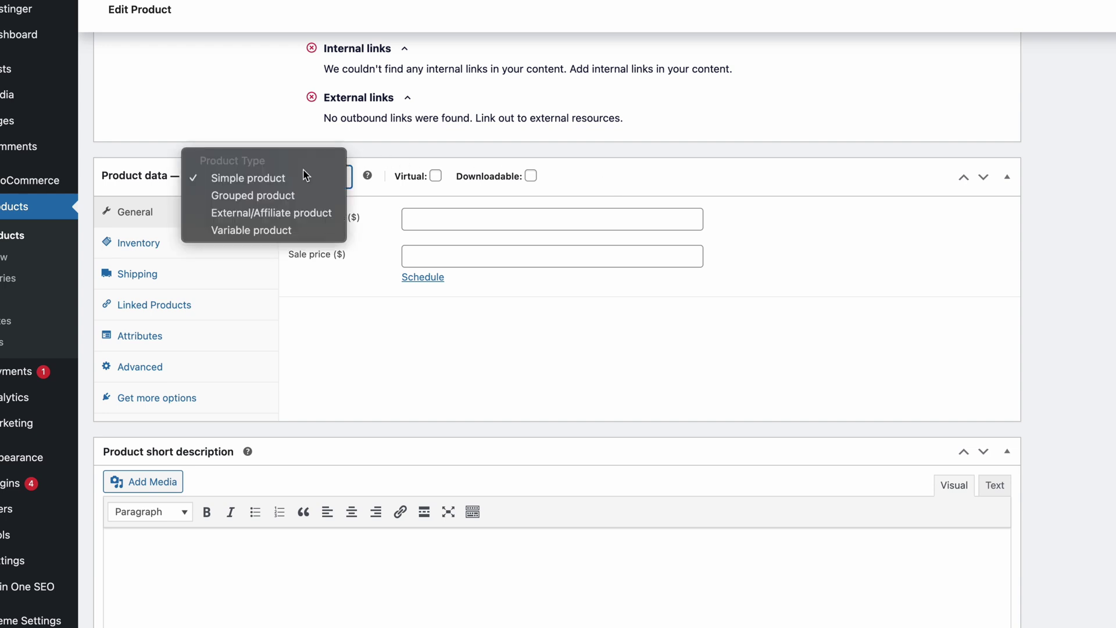
click(296, 201)
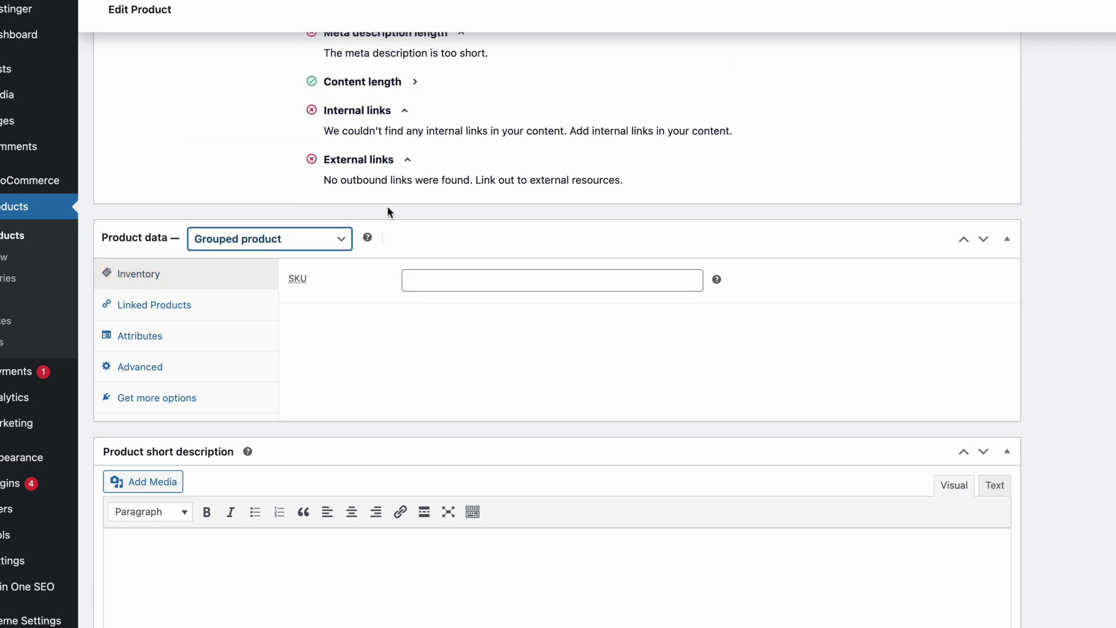
click(295, 241)
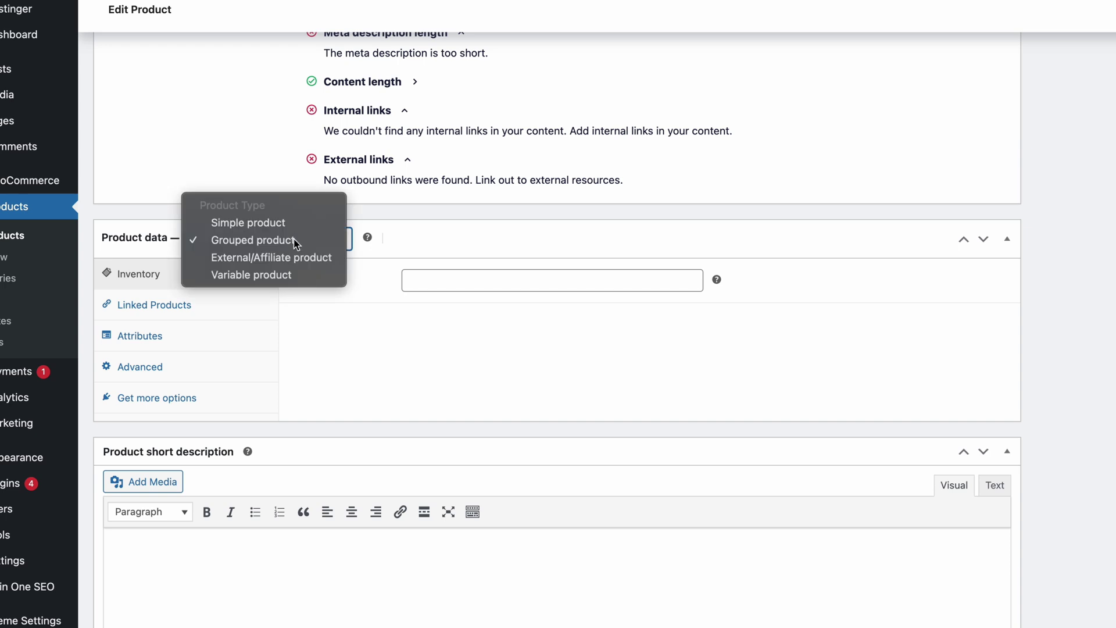
click(294, 257)
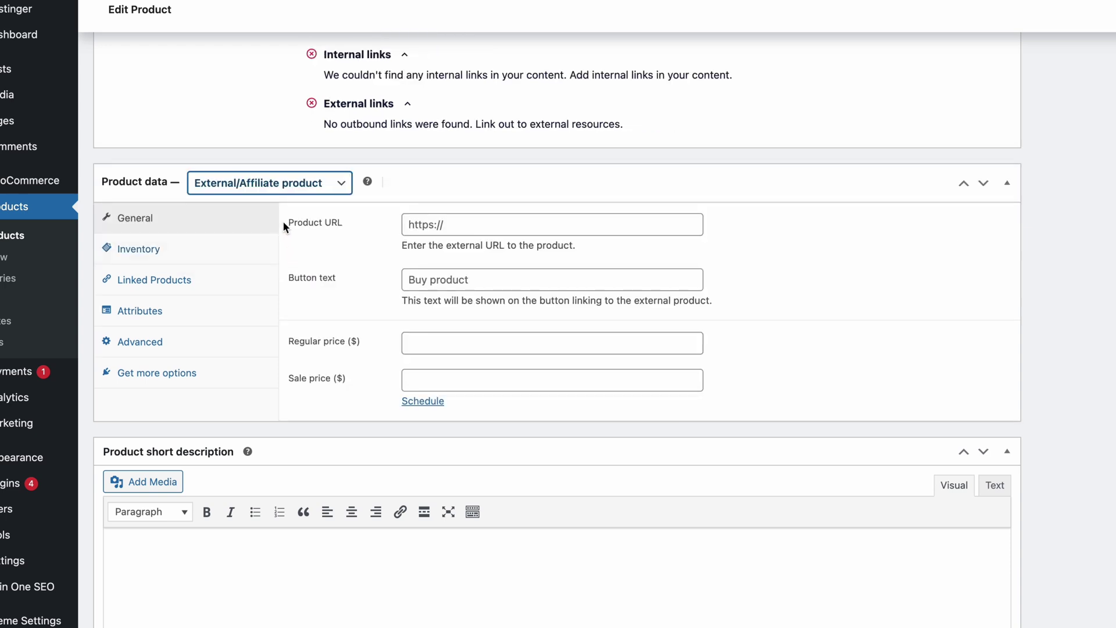
click(284, 184)
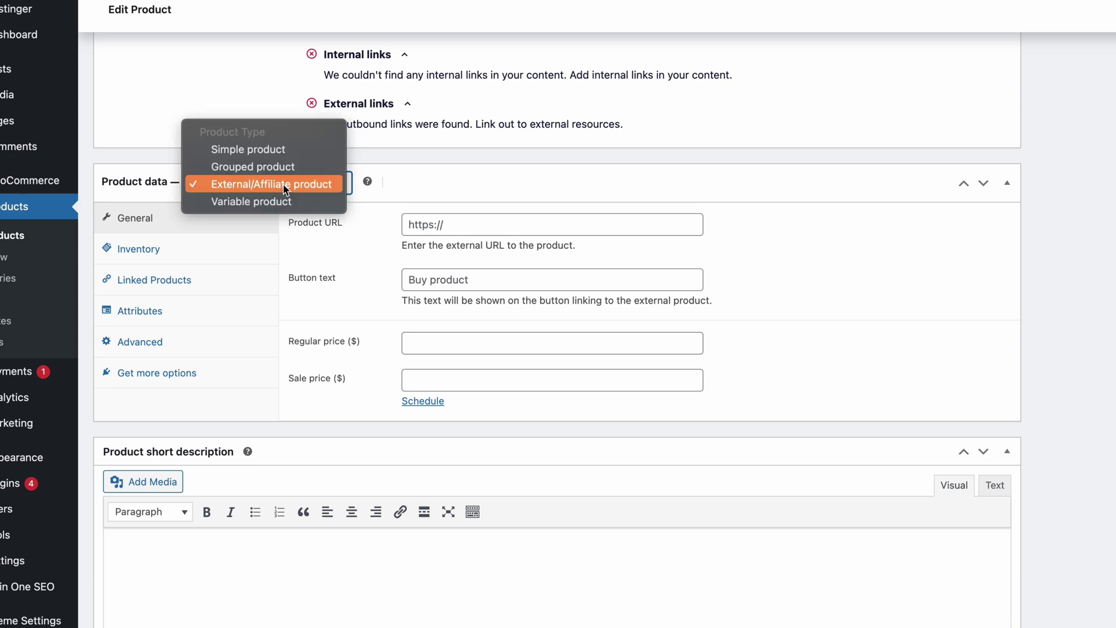
click(286, 201)
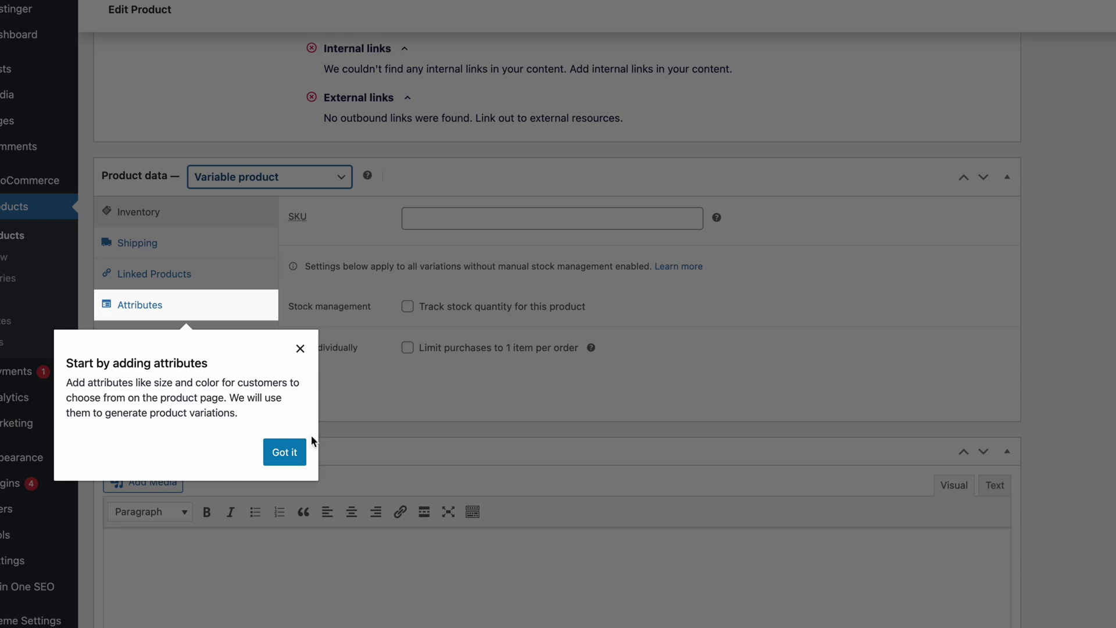
Step: Dismiss the attributes tip, view the Attributes settings, and save the product as a draft
click(299, 453)
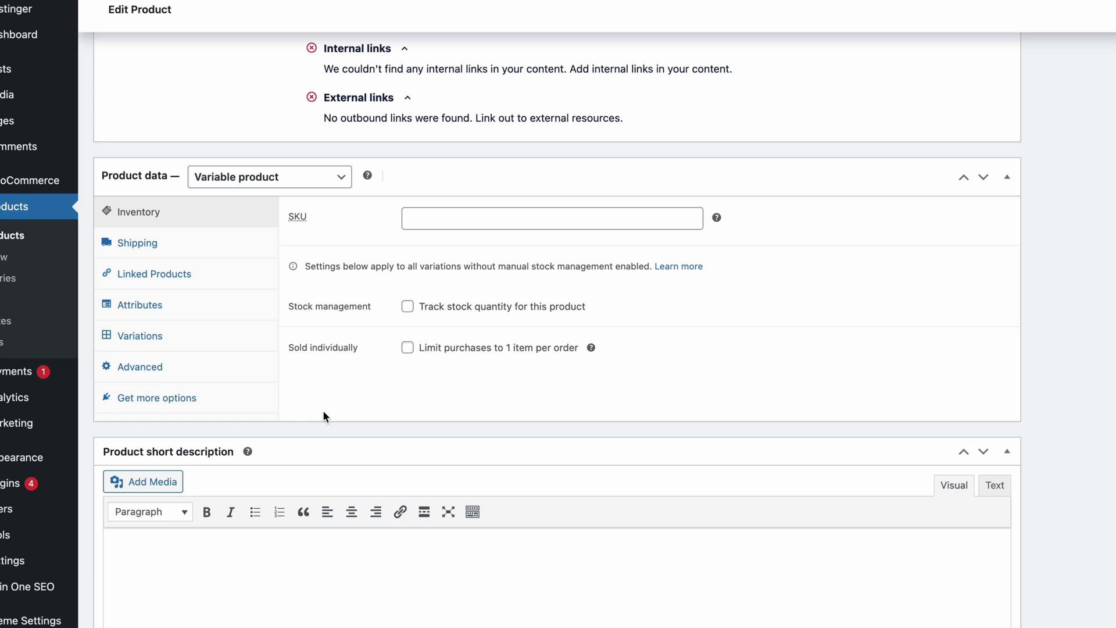
click(232, 313)
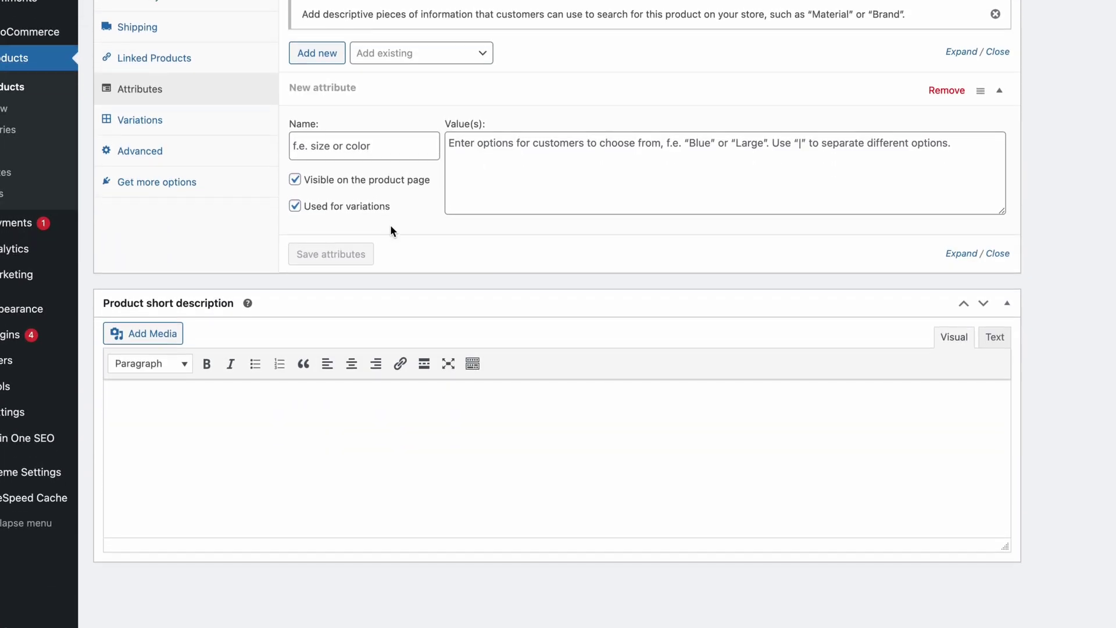
click(411, 427)
scroll(1045, 190, up, 10)
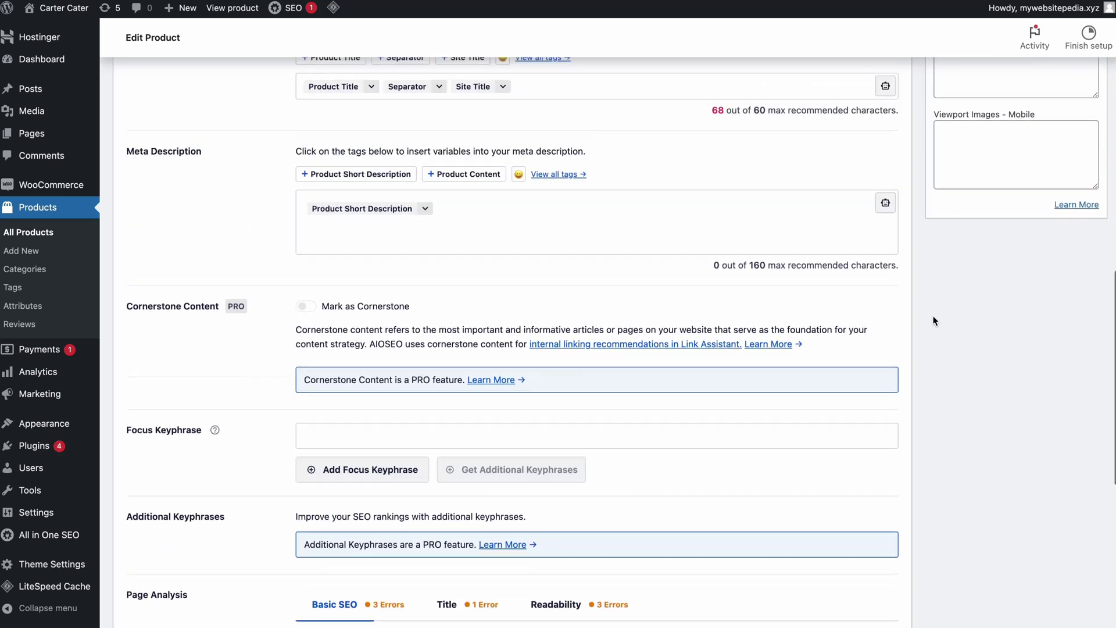
scroll(933, 321, up, 15)
click(981, 143)
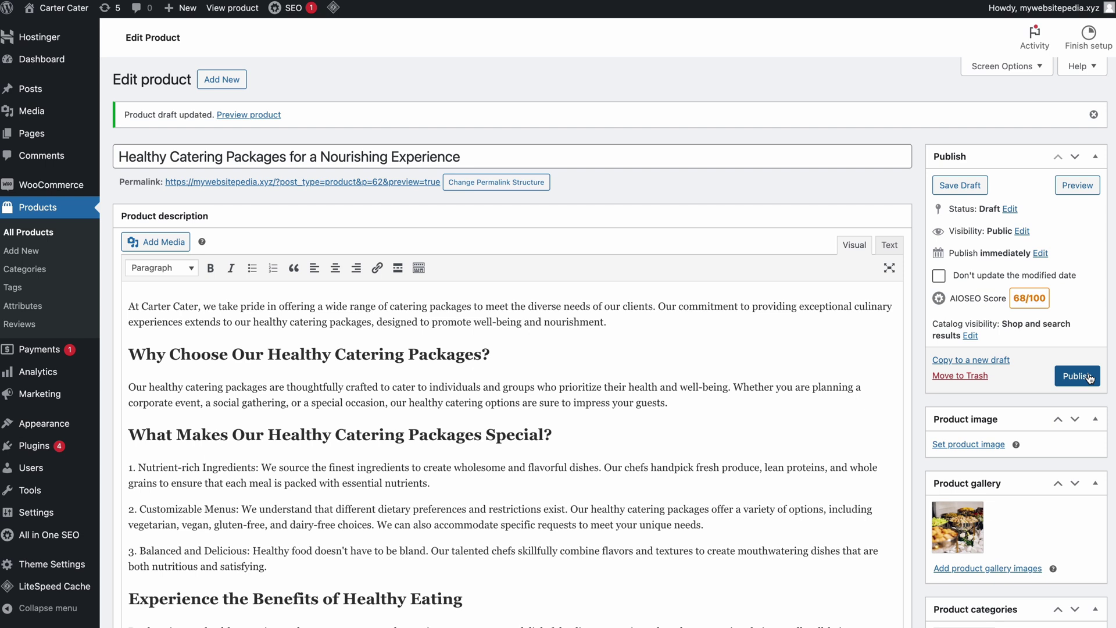
Step: Publish the 'Healthy Catering Packages for a Nourishing Experience' product
click(1090, 378)
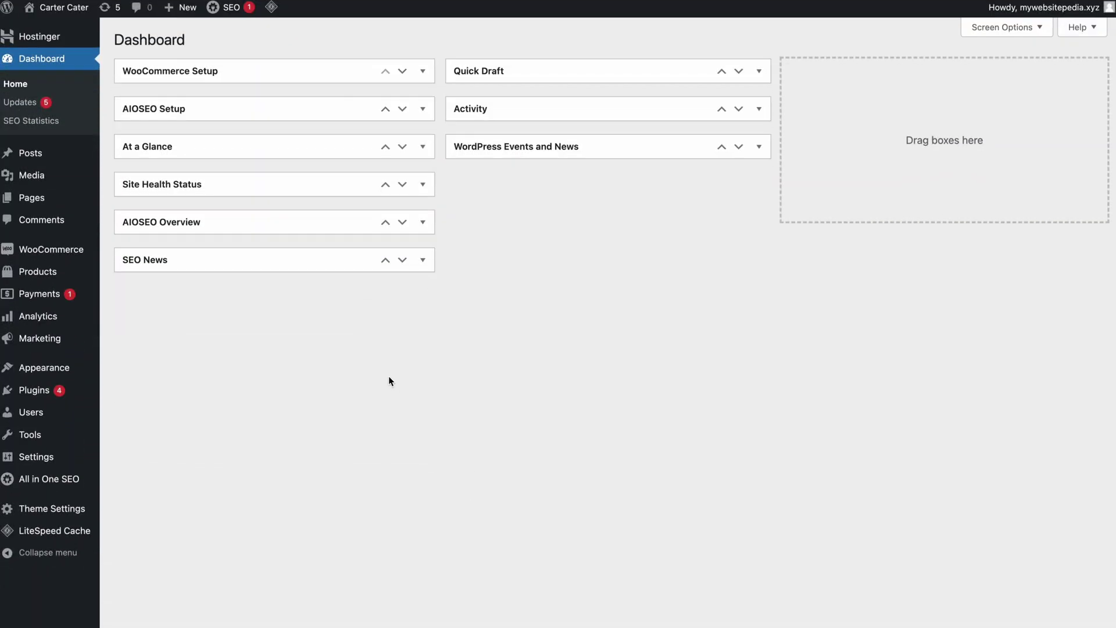
Step: In WooCommerce Settings > Payments, toggle WooPayments and open the Direct bank transfer setup
mouse_move(81, 252)
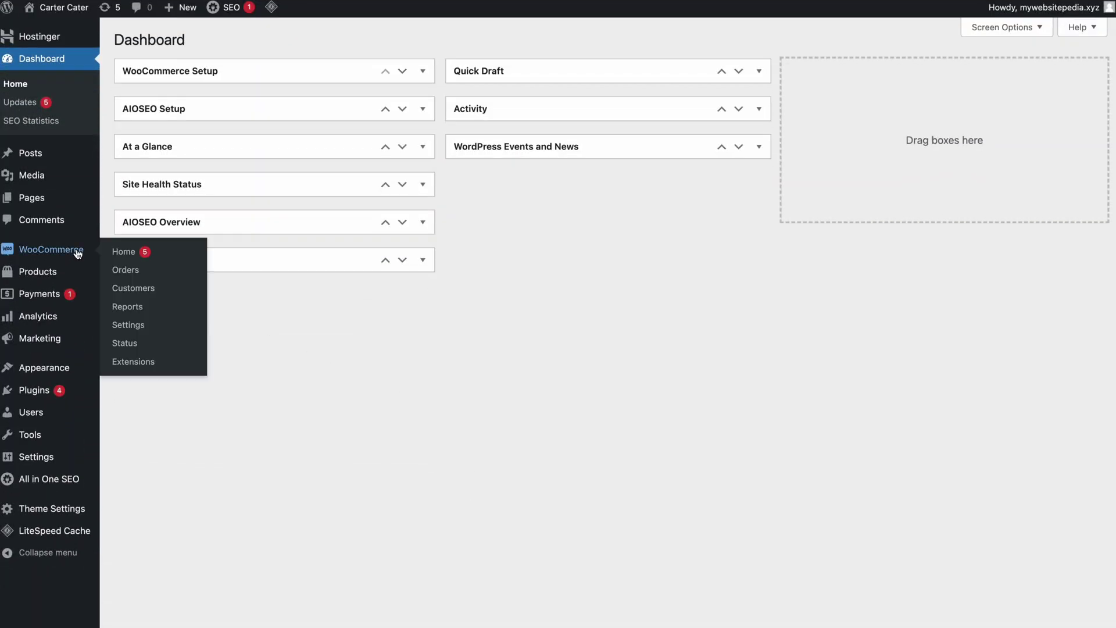
click(125, 322)
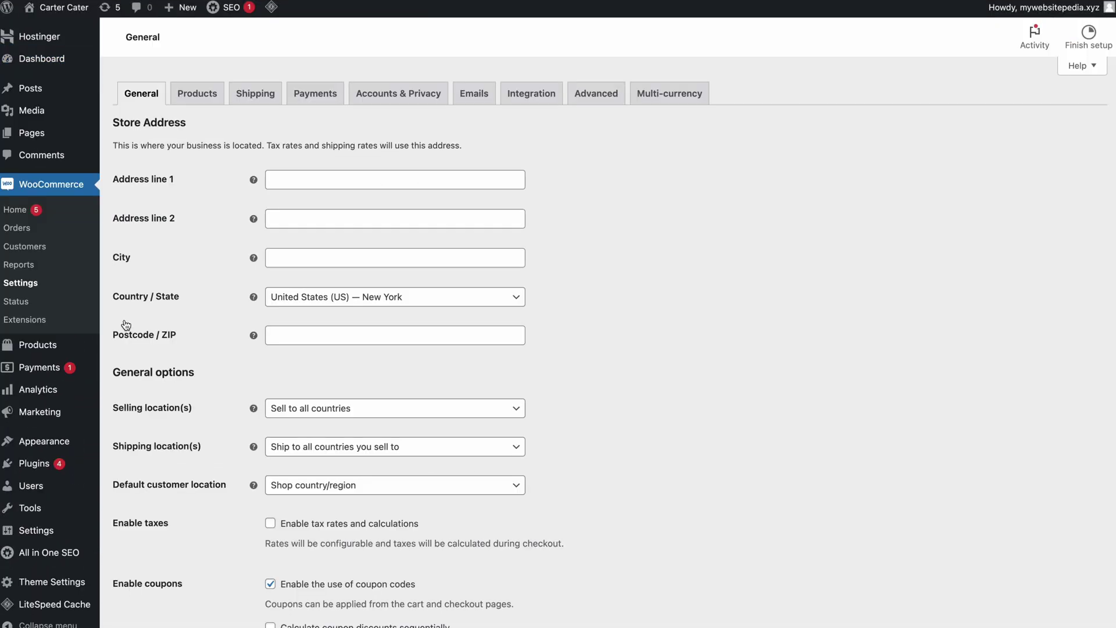
click(330, 105)
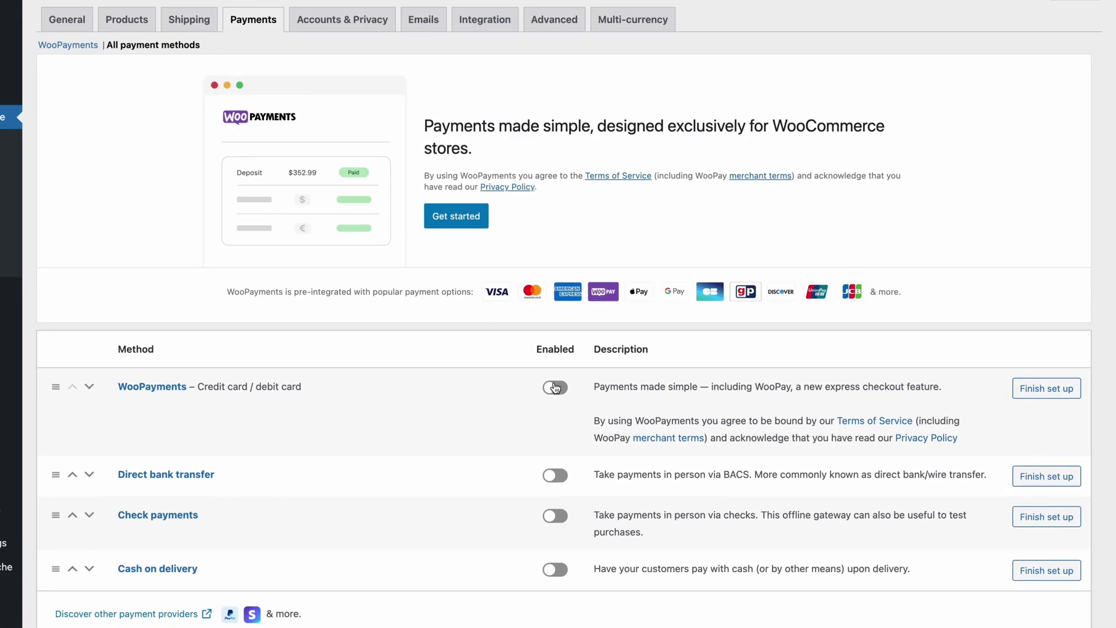
click(555, 388)
click(1038, 477)
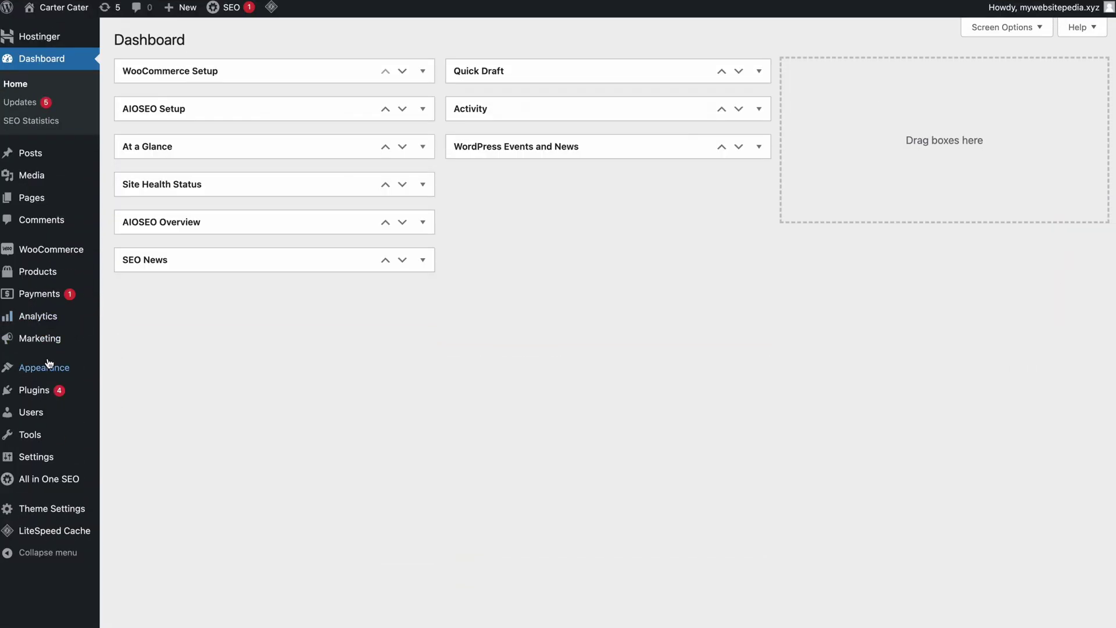
Step: Show the four installed themes, with the Hostinger blog theme active, via Appearance > Themes
mouse_move(58, 367)
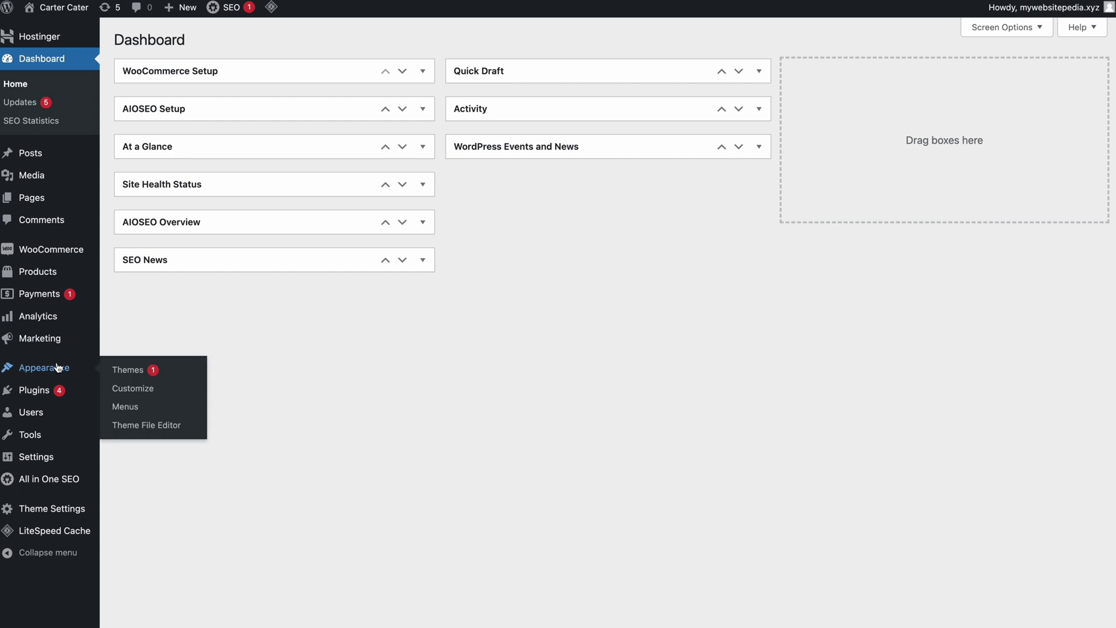
click(128, 372)
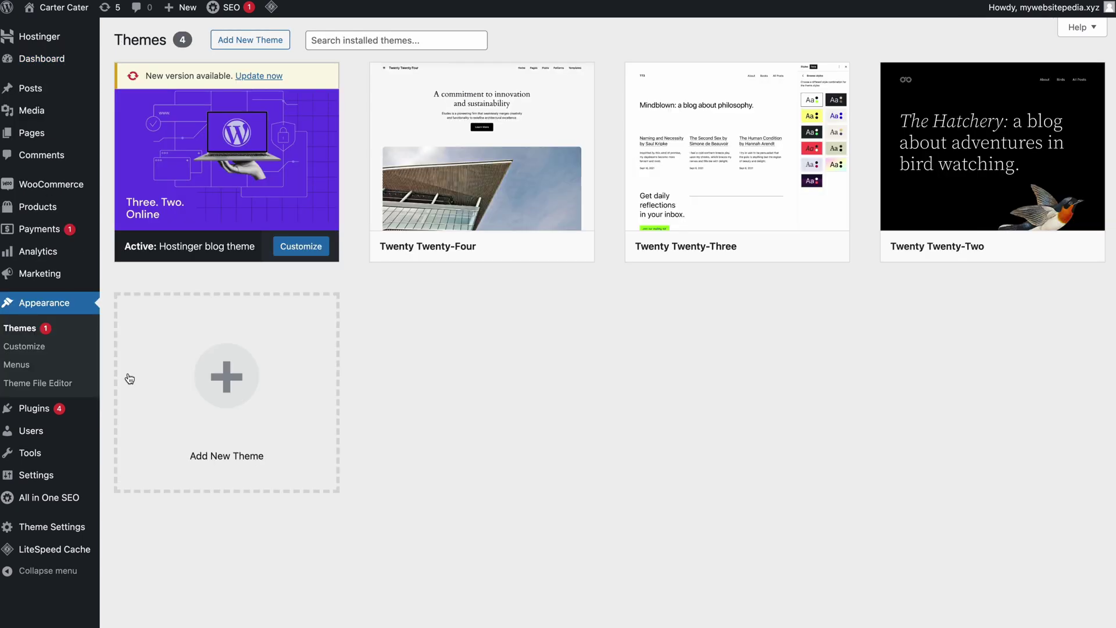